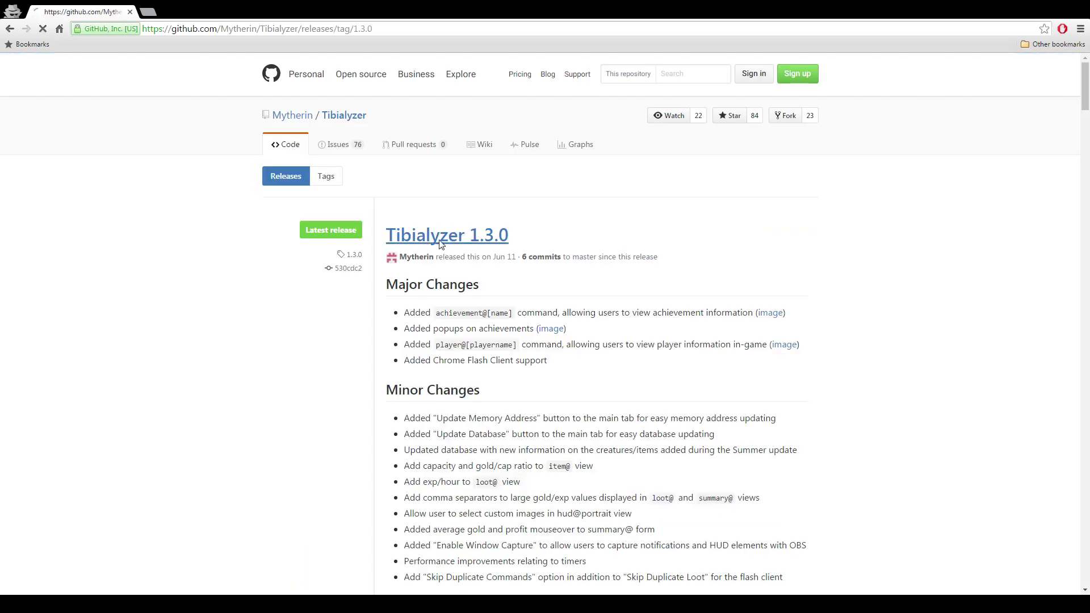
# - Download the Tibialyzer.v1.3.0.zip file from the downloads of the Tibialyzer 1.3.0 release
pyautogui.scroll(-6, 452, 250)
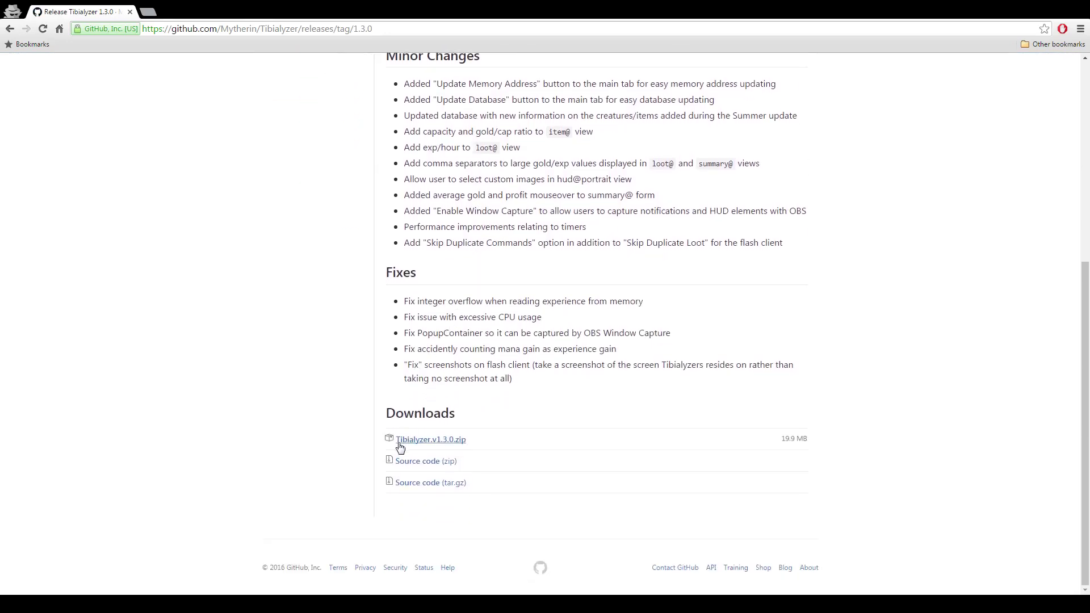
pyautogui.click(464, 442)
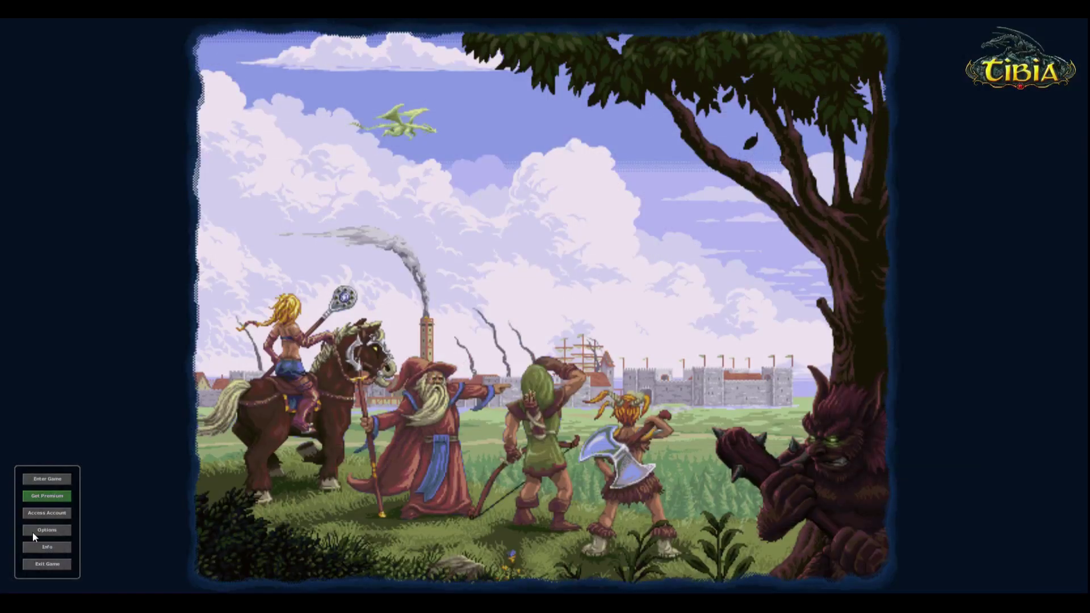
# - Switch to the Tibia client and open its console options
pyautogui.click(32, 532)
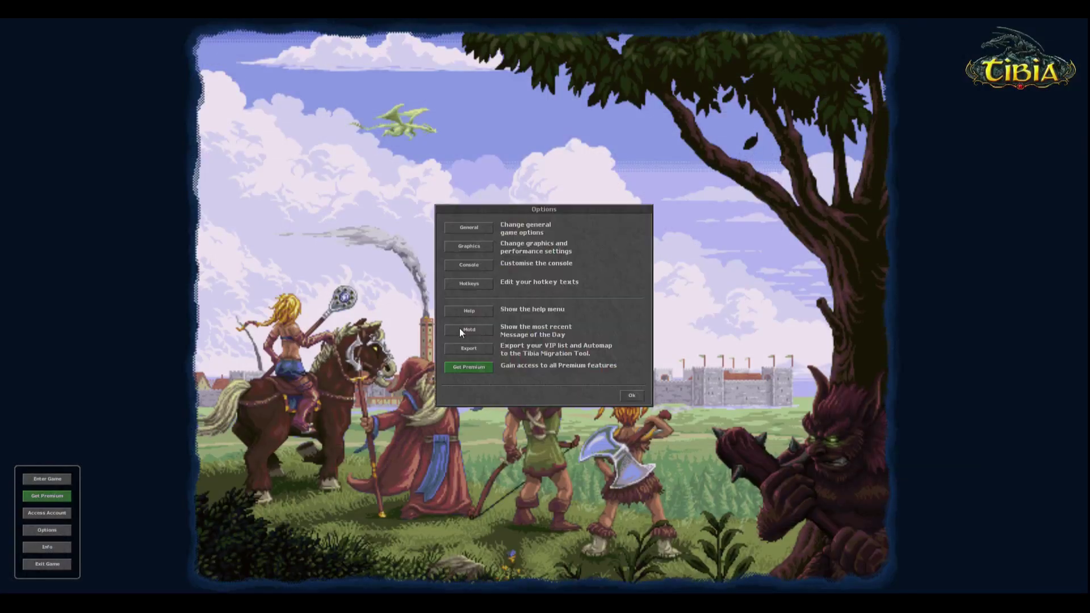
pyautogui.click(476, 266)
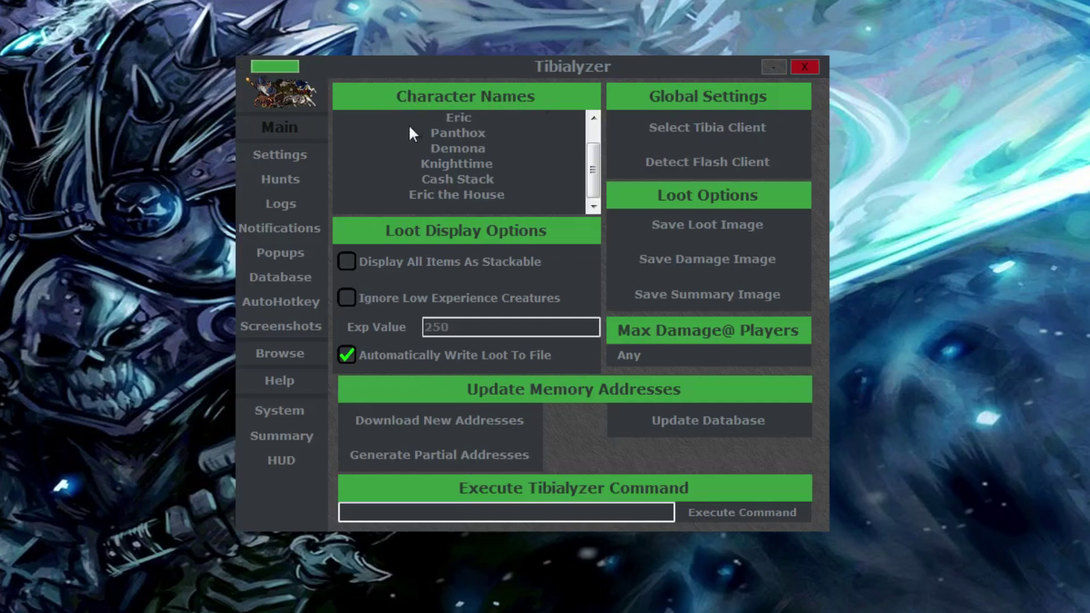
# - Switch to Tibialyzer and add Psylol as a new entry at the end of the character names list
pyautogui.click(529, 196)
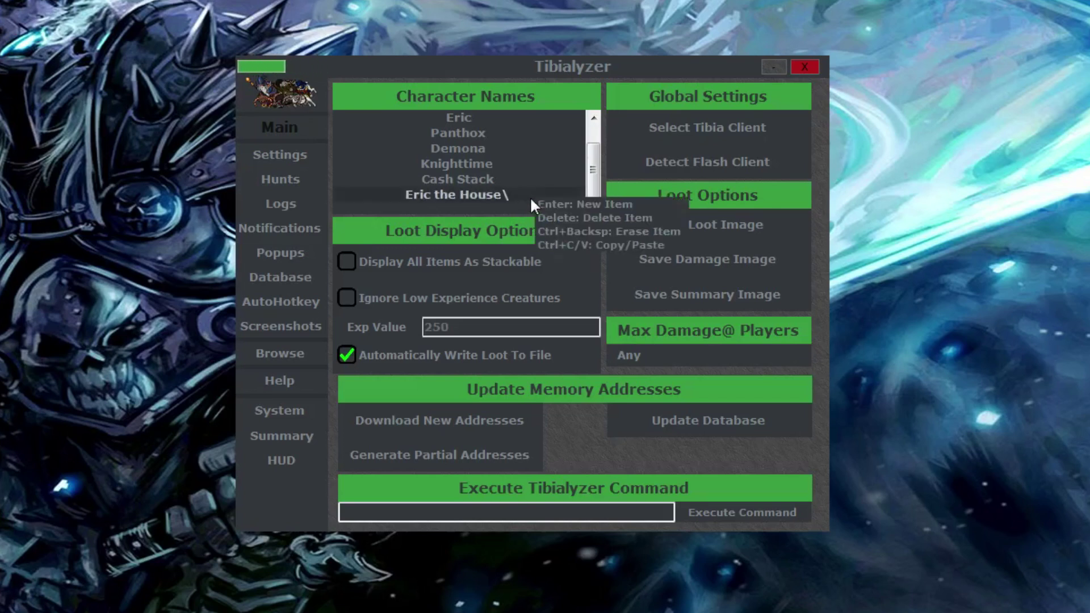
pyautogui.press('Return')
pyautogui.write('Psylol')
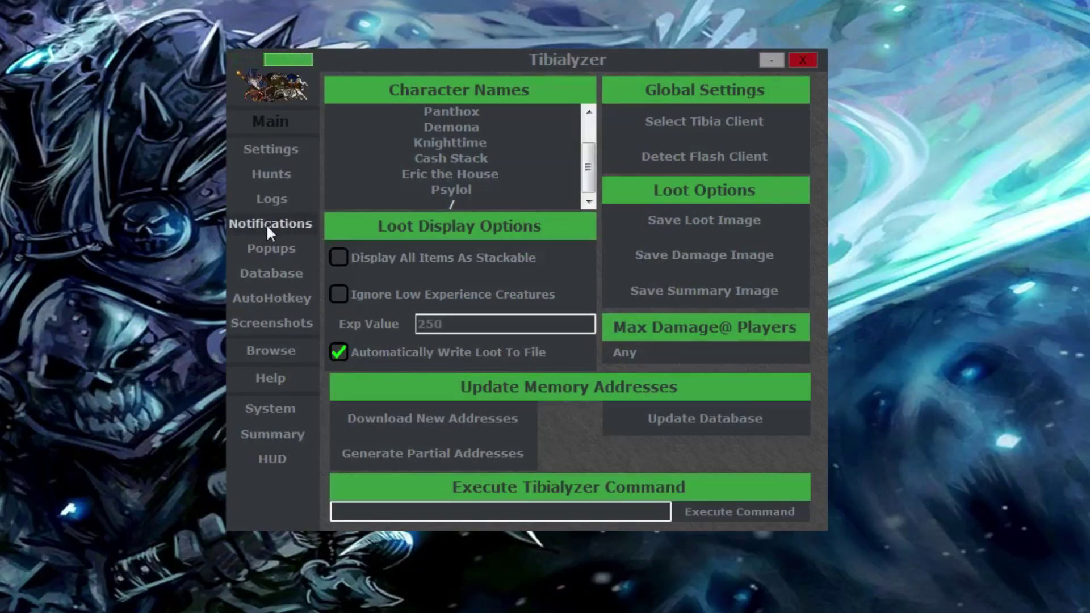
# - Shorten the Summary Form notification's display duration and open its X offset for editing
pyautogui.click(267, 223)
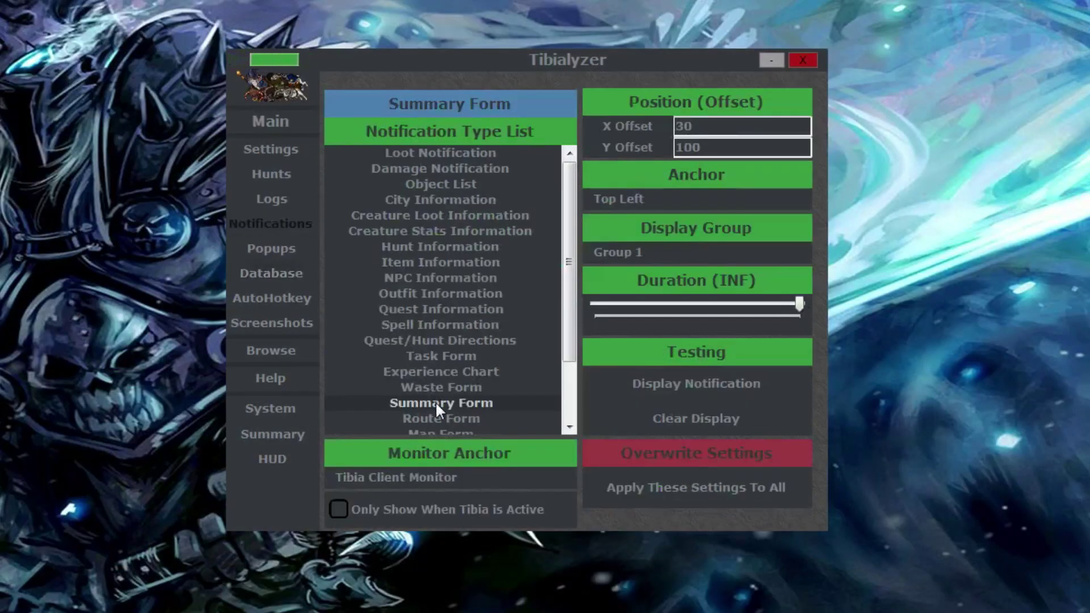
pyautogui.moveTo(800, 304); pyautogui.dragTo(713, 306)
pyautogui.click(709, 125)
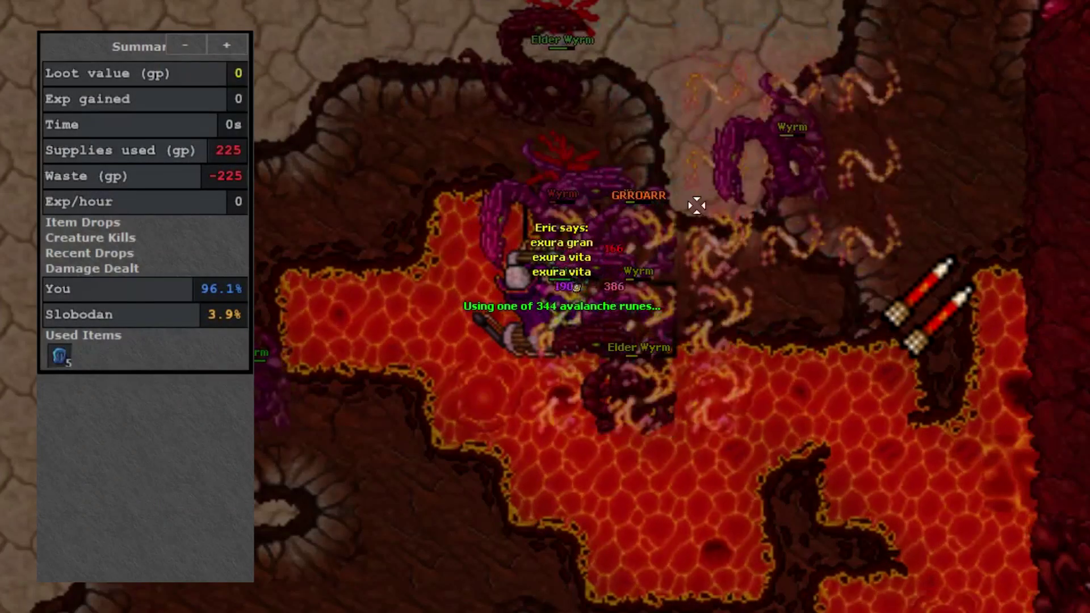
# - Attack the surrounding wyrms in the game with avalanche runes while the Tibialyzer summary tracks the hunt
pyautogui.press('F1')
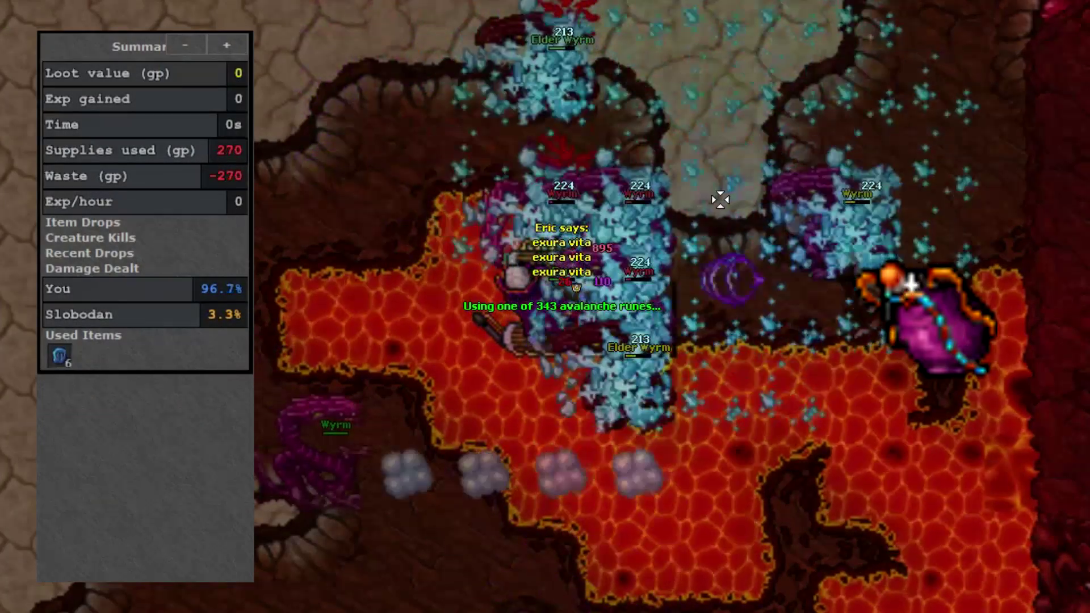
pyautogui.press('F1')
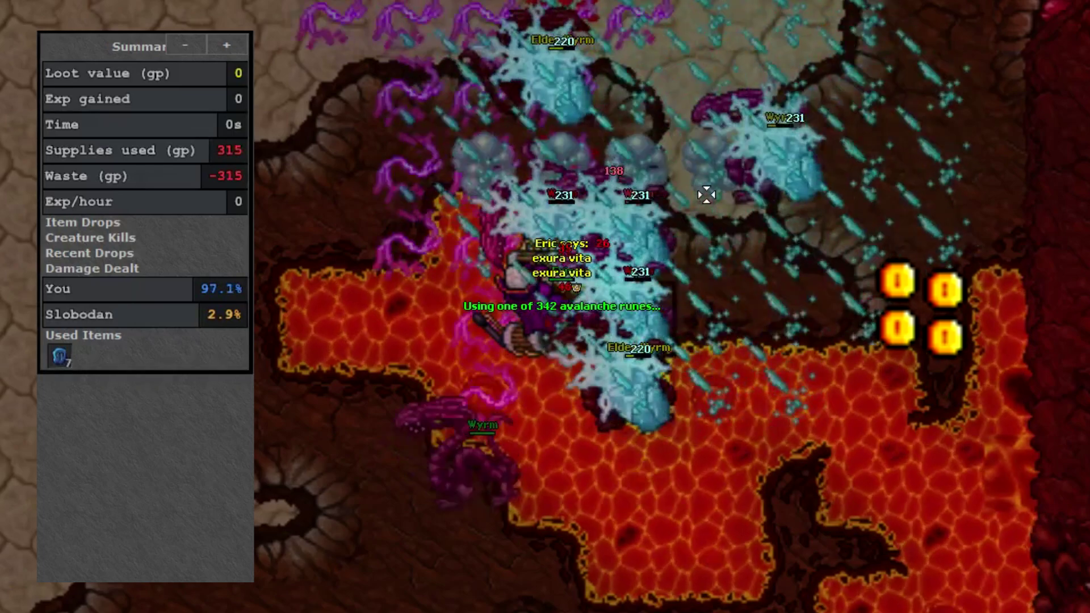
pyautogui.press('F1')
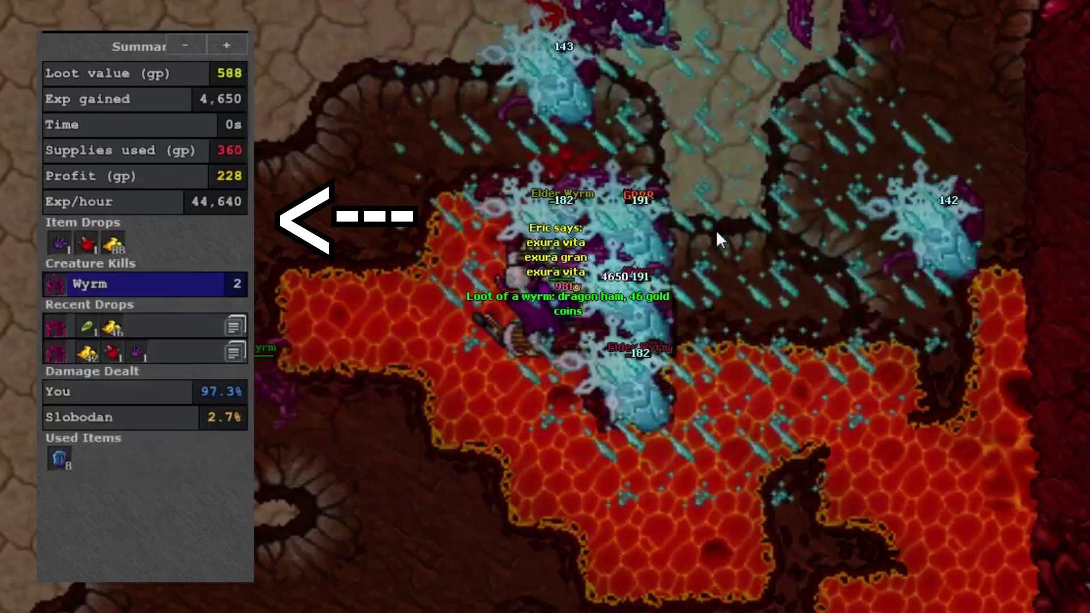
pyautogui.press('F1')
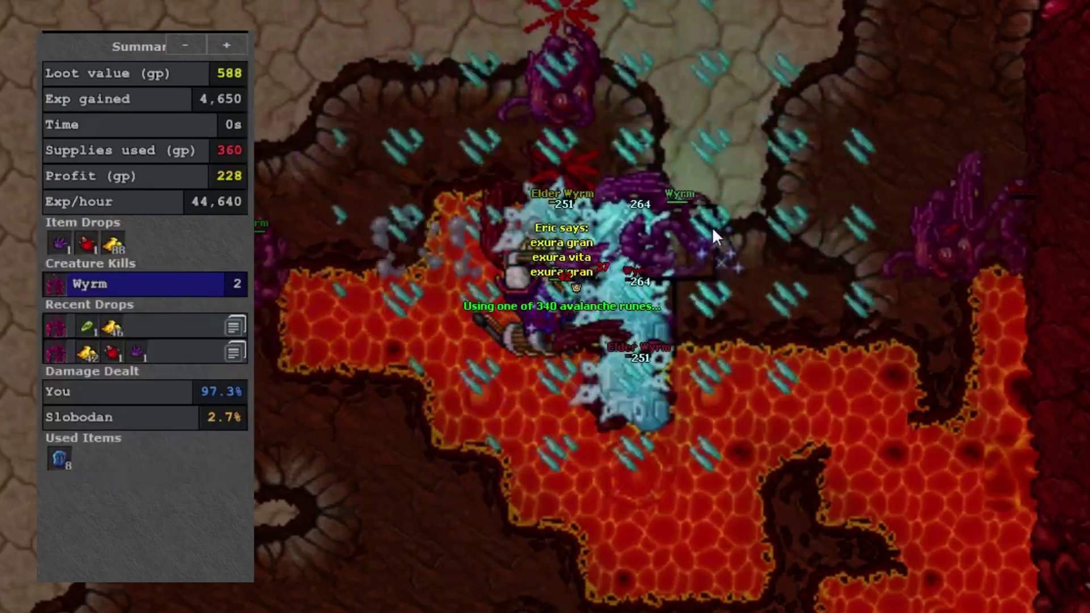
pyautogui.press('F1')
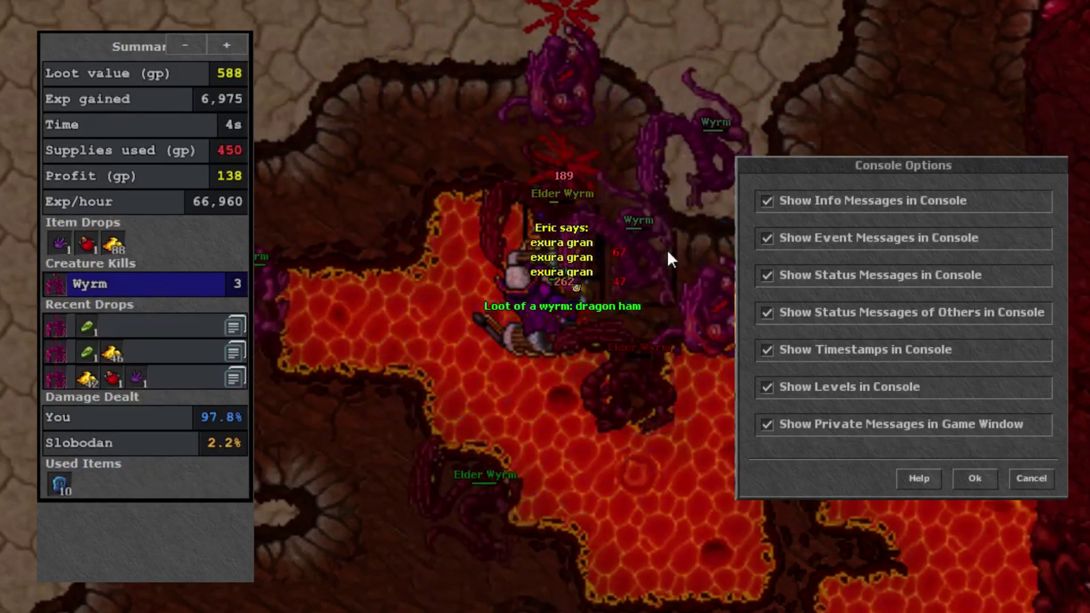
pyautogui.press('F1')
pyautogui.press('Escape')
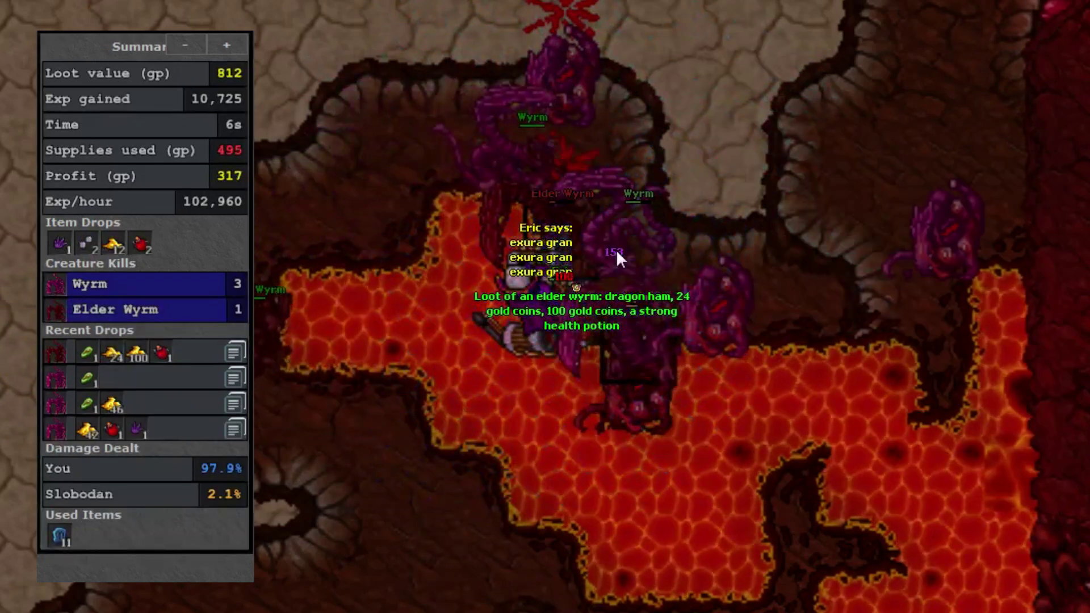
# - Continue fighting the wyrms and elder wyrms with avalanche runes, restoring mana with ultimate mana potions
pyautogui.press('F1')
pyautogui.press('F2')
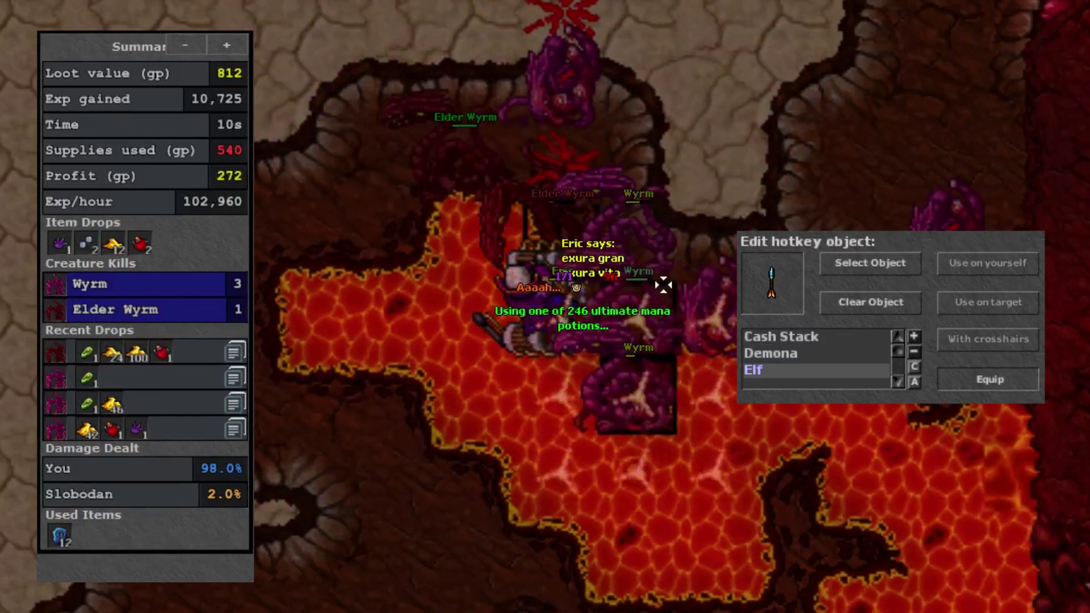
pyautogui.press('F1')
pyautogui.press('F1')
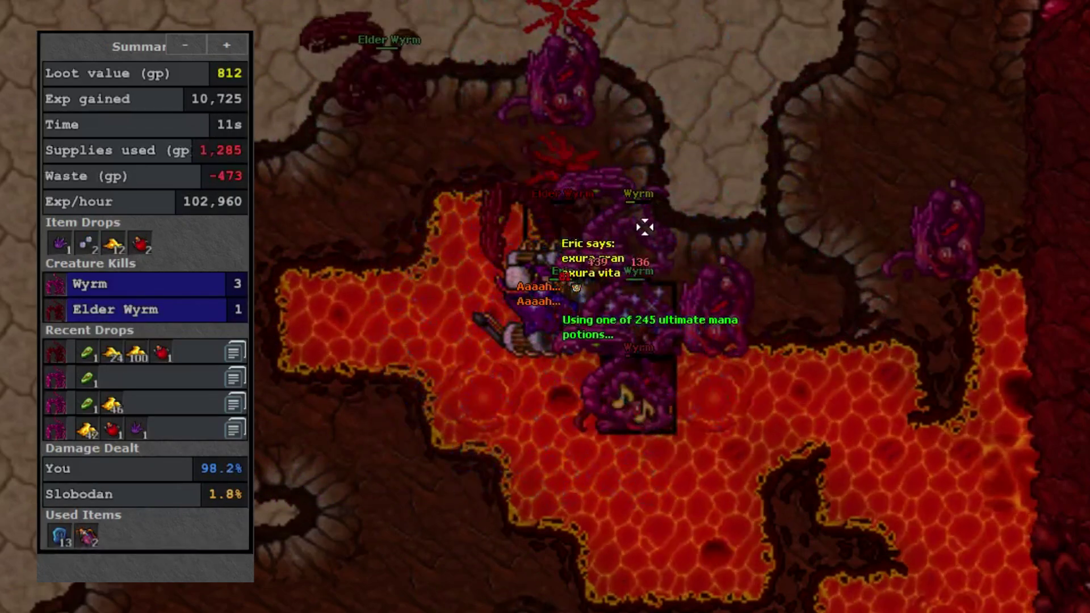
pyautogui.press('F2')
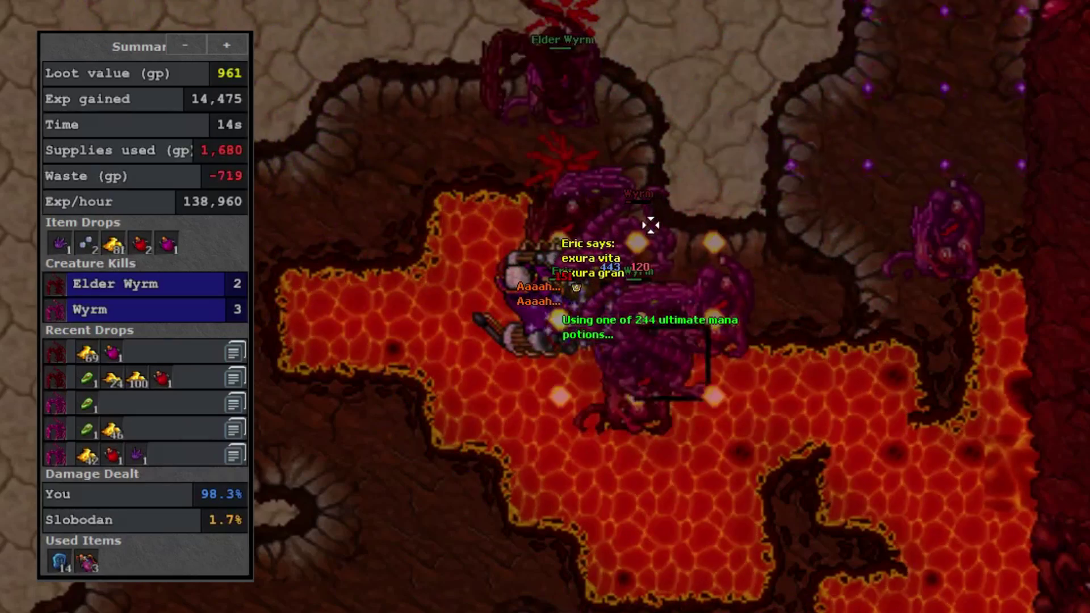
pyautogui.press('F1')
pyautogui.press('F2')
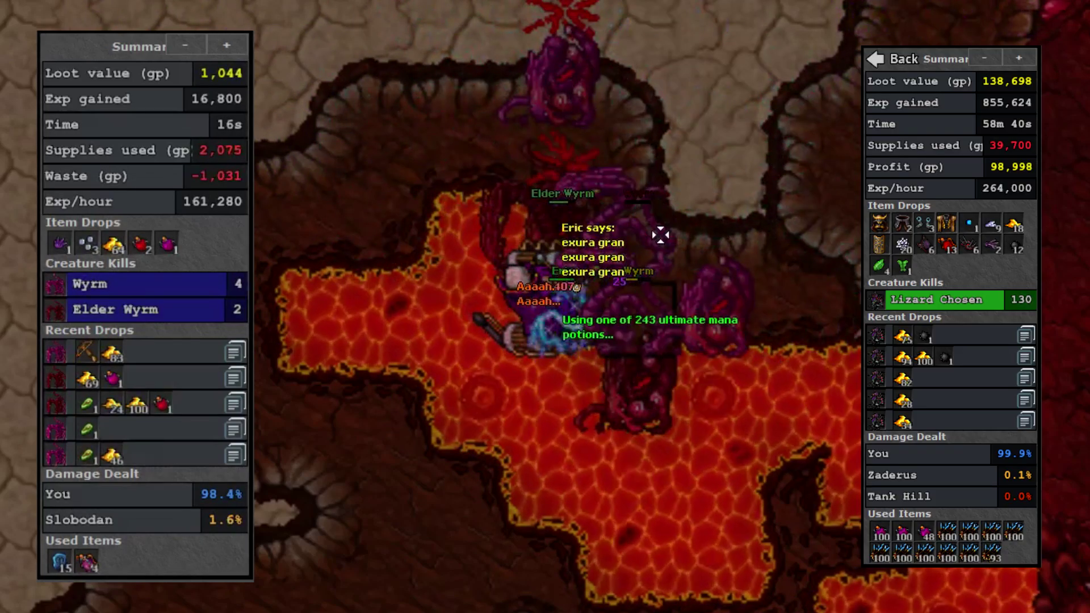
pyautogui.press('F1')
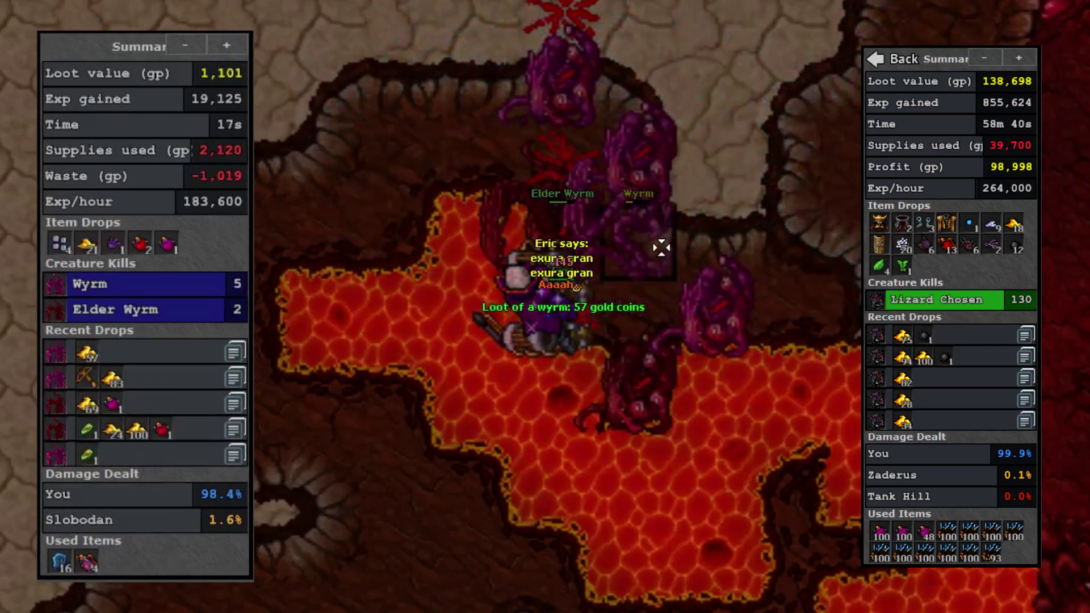
pyautogui.press('F1')
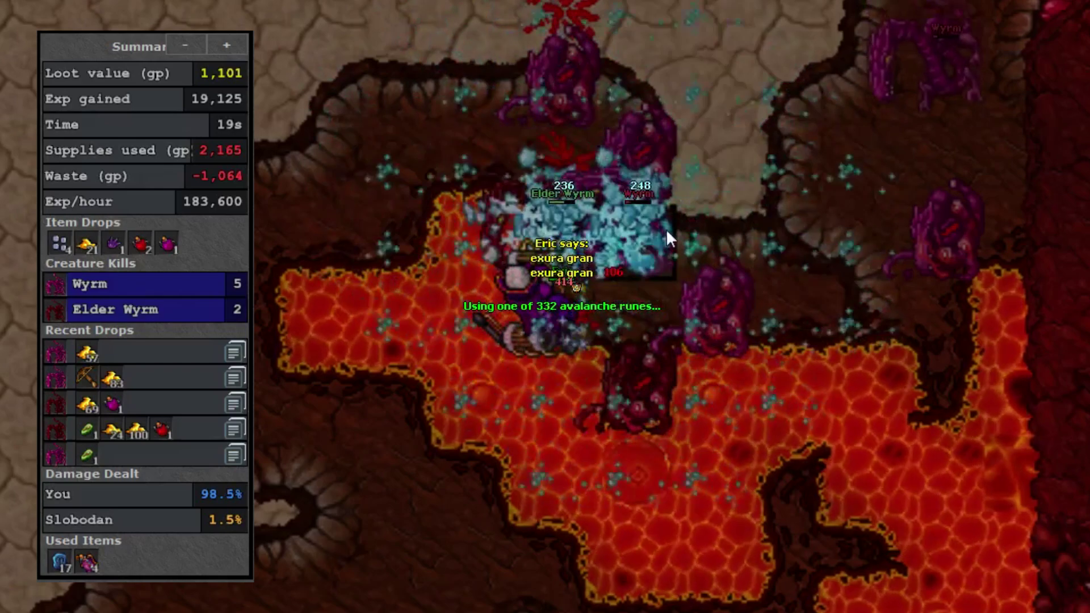
pyautogui.press('F2')
pyautogui.press('F1')
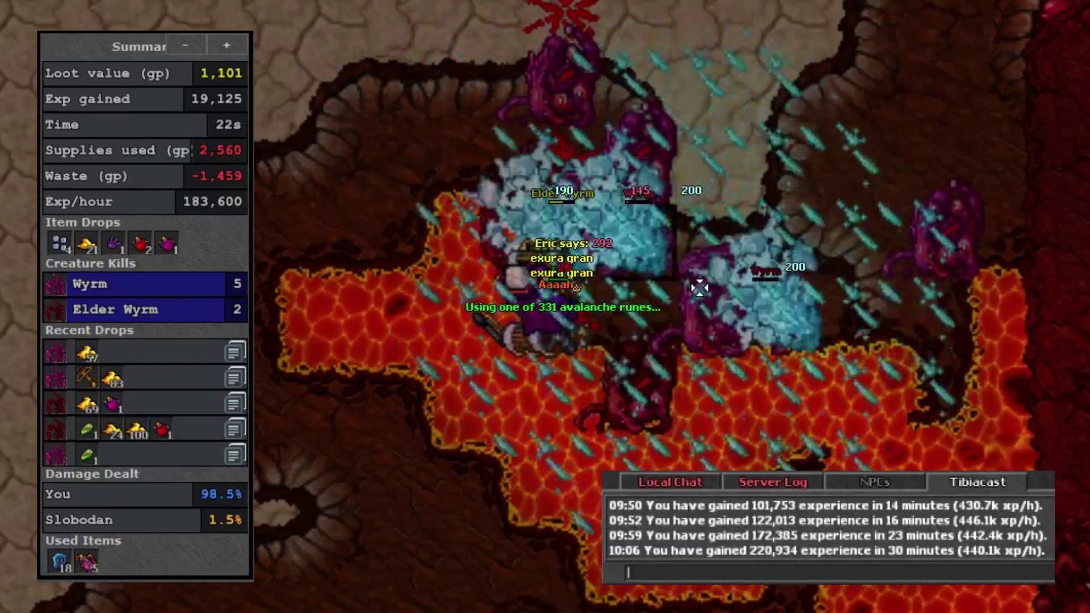
pyautogui.press('F1')
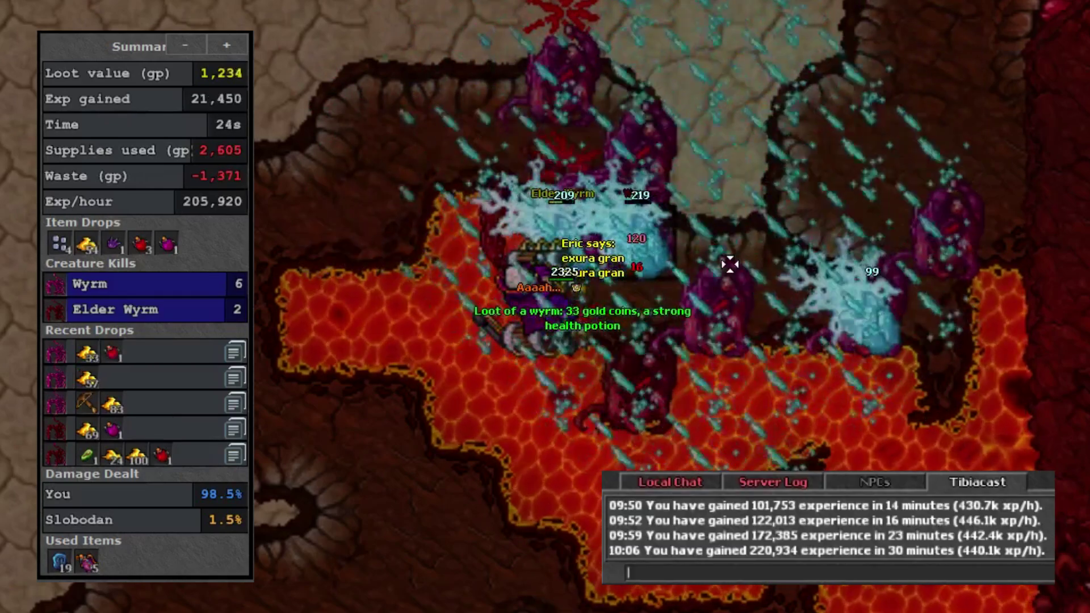
pyautogui.press('F1')
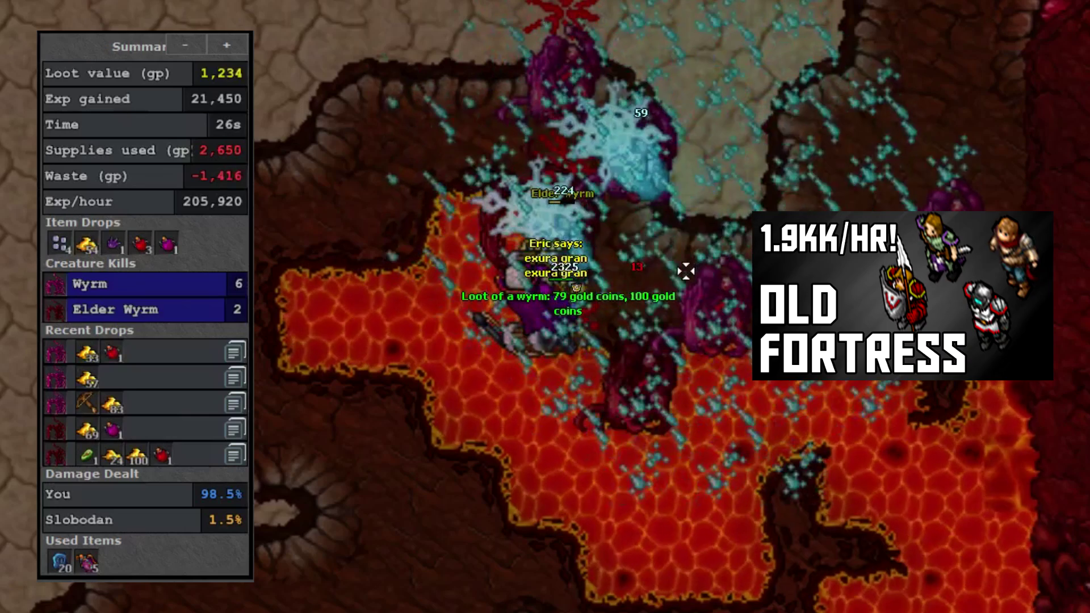
# - Strike the remaining elder wyrm beside the lava with the exori frigo spell
pyautogui.press('F2')
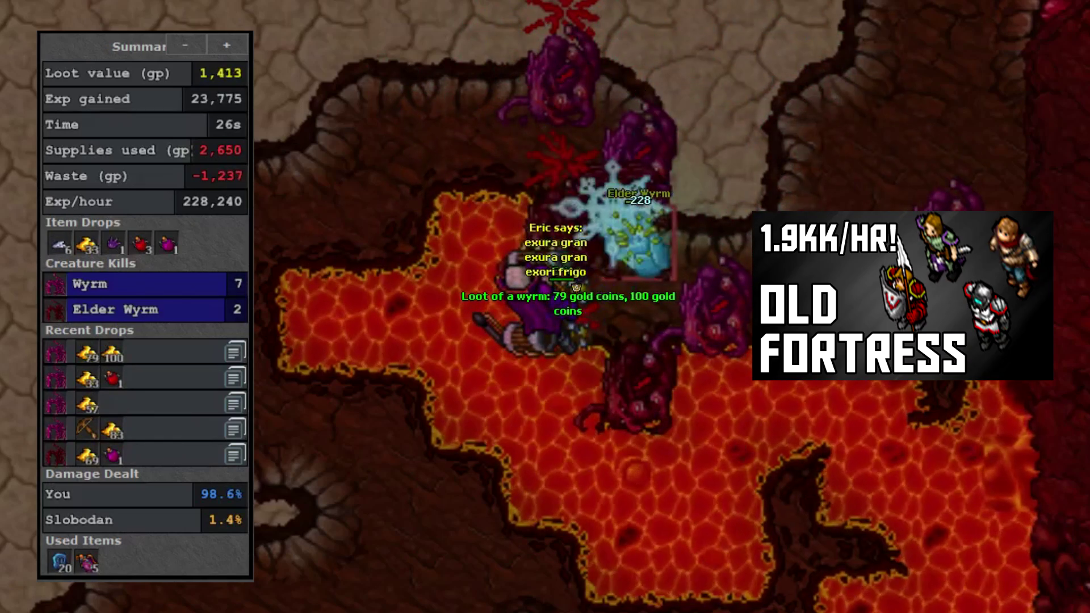
pyautogui.press('F2')
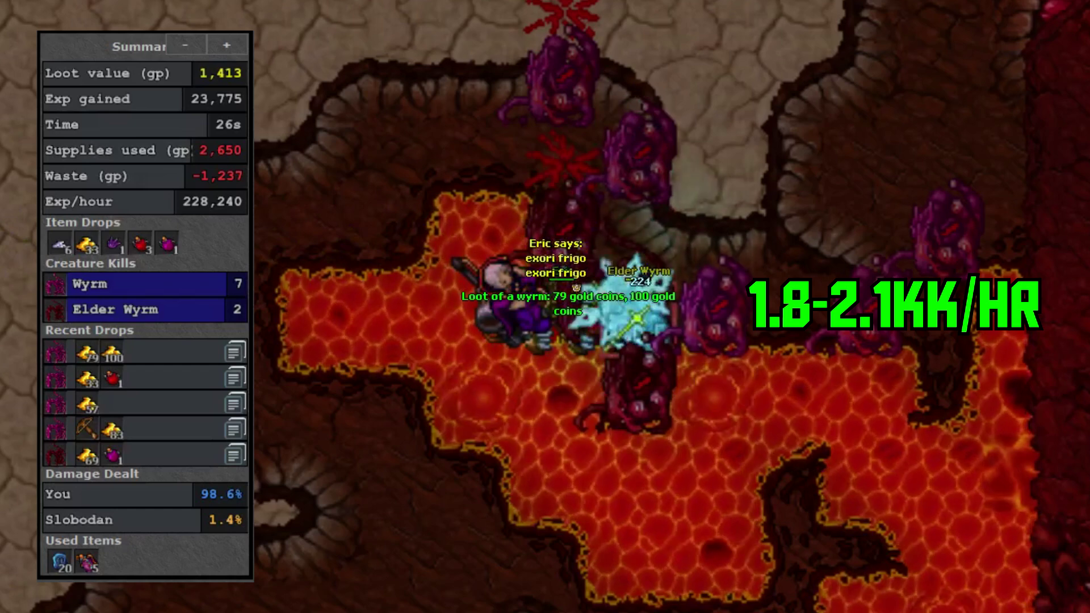
pyautogui.press('F2')
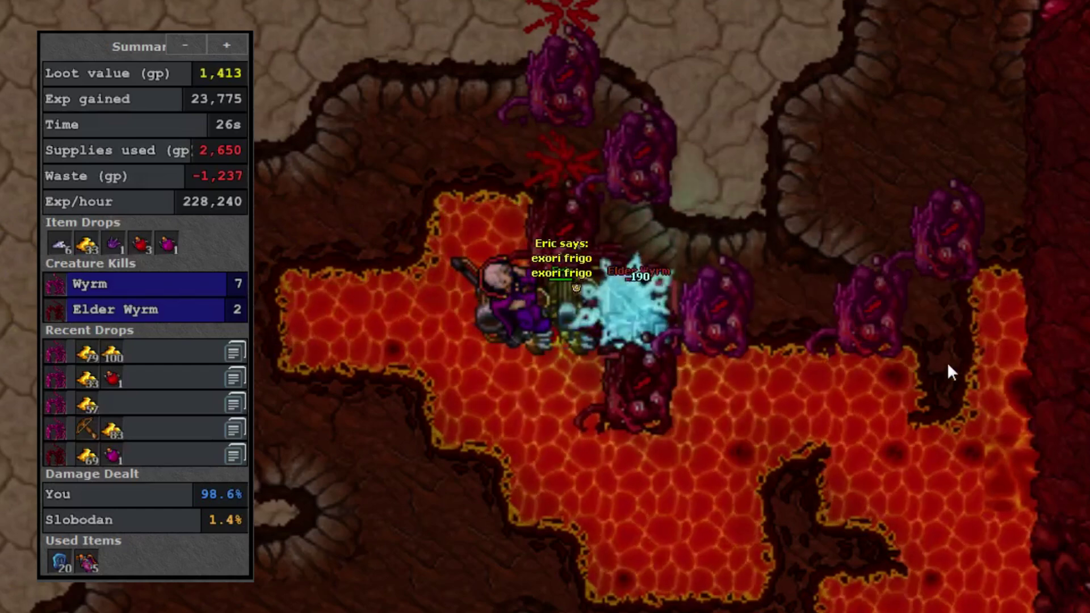
# - Retreat north to the foot of the stairs while casting exori frigo on the elder wyrm and healing with exura gran
pyautogui.press('Up')
pyautogui.press('Up')
pyautogui.press('Up')
pyautogui.press('Up')
pyautogui.press('Up')
pyautogui.press('F2')
pyautogui.press('F1')
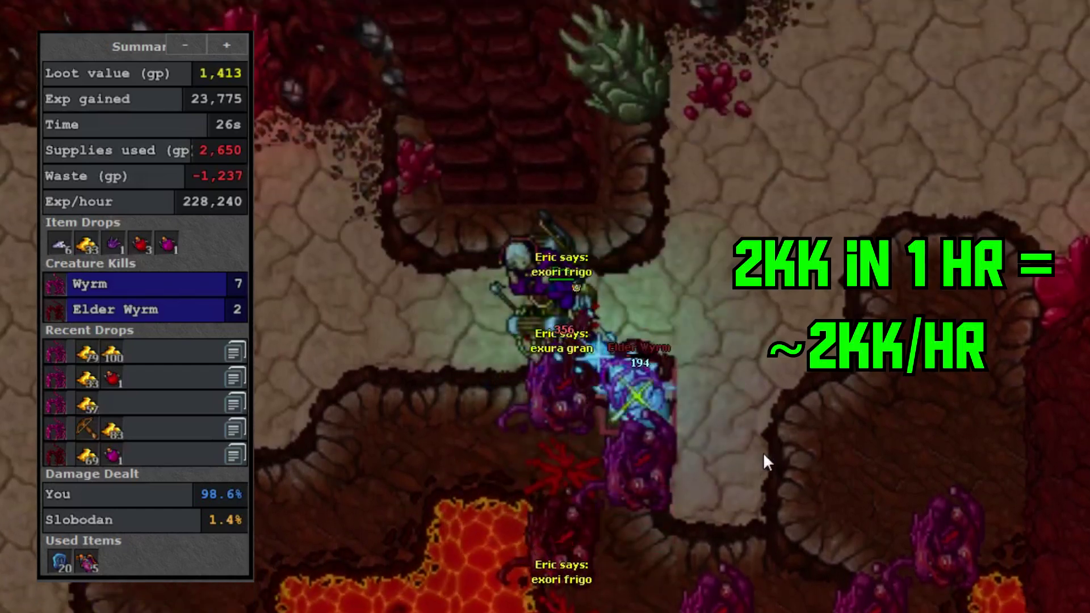
pyautogui.press('F2')
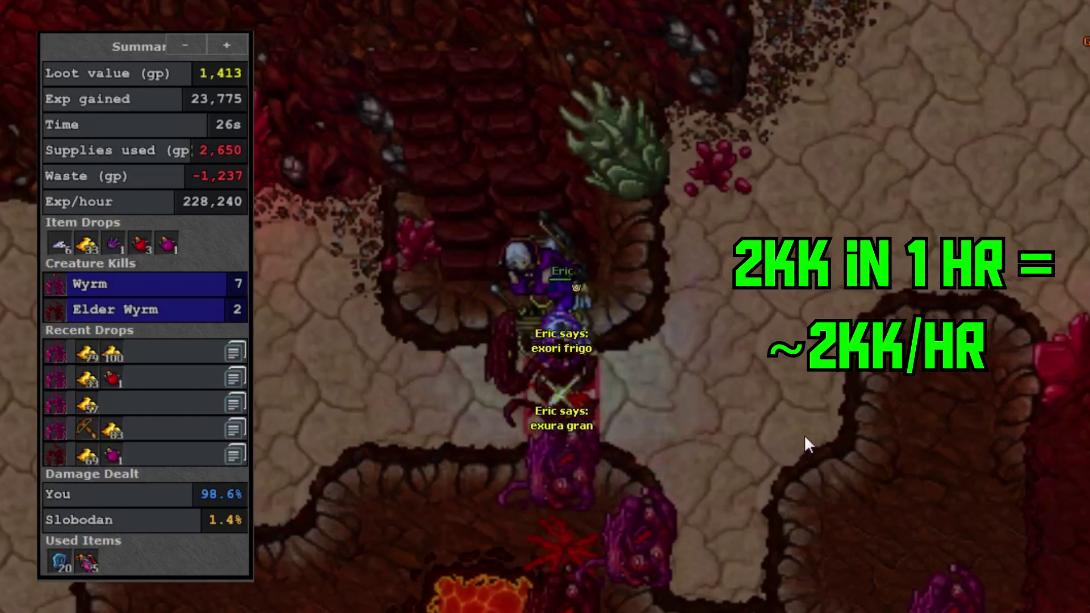
pyautogui.press('Left')
pyautogui.press('F1')
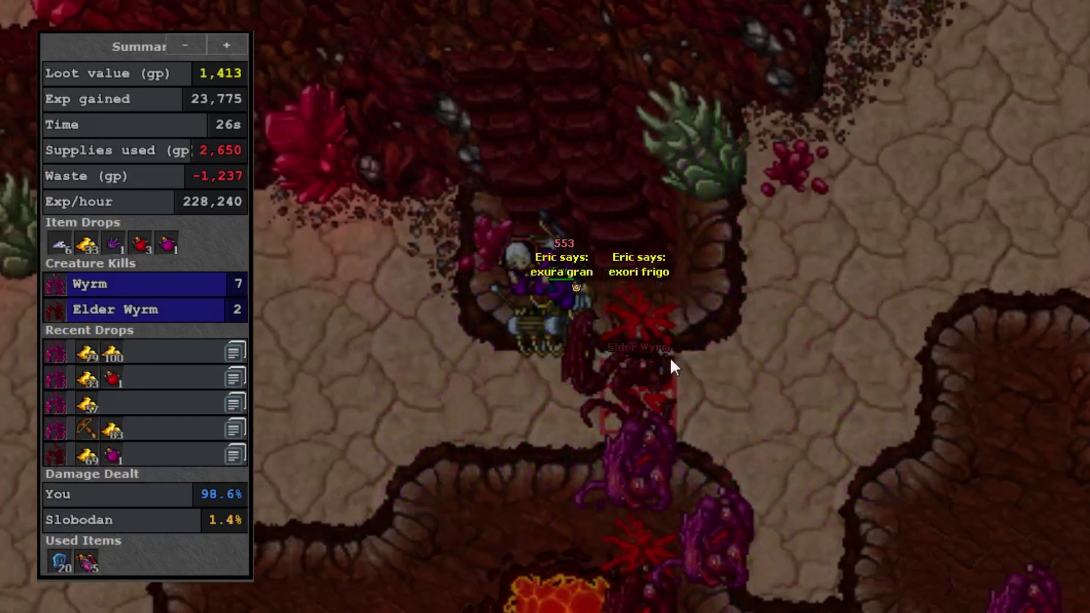
# - Kill the elder wyrm near the stairs with exori frigo, healing the character with exura
pyautogui.press('F2')
pyautogui.press('F3')
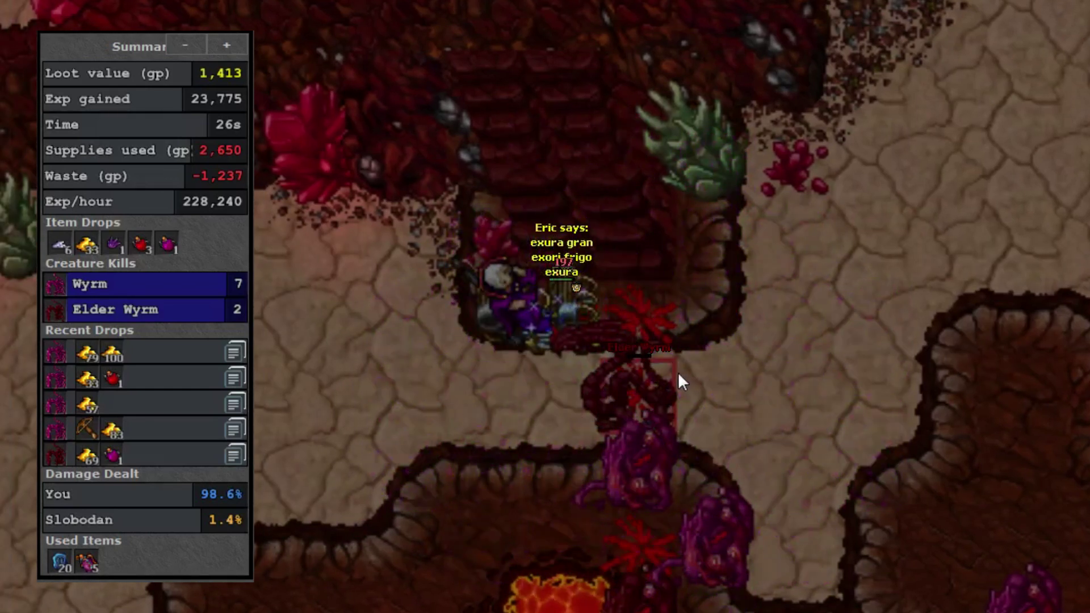
pyautogui.press('F2')
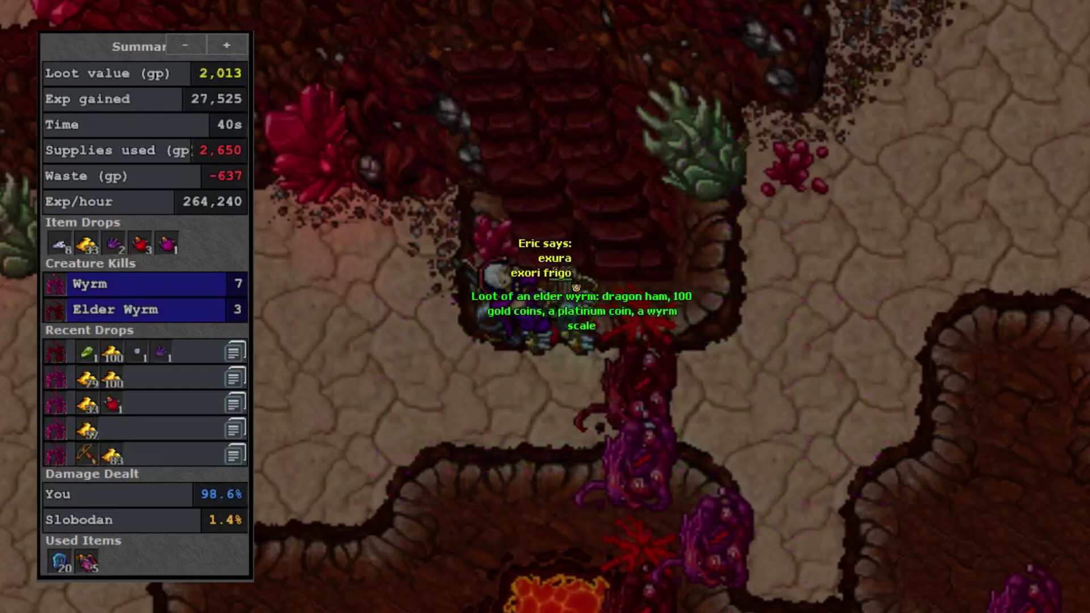
# - Leave the hunting area by the stairs and walk west across the next cave level
pyautogui.press('Up')
pyautogui.press('Up')
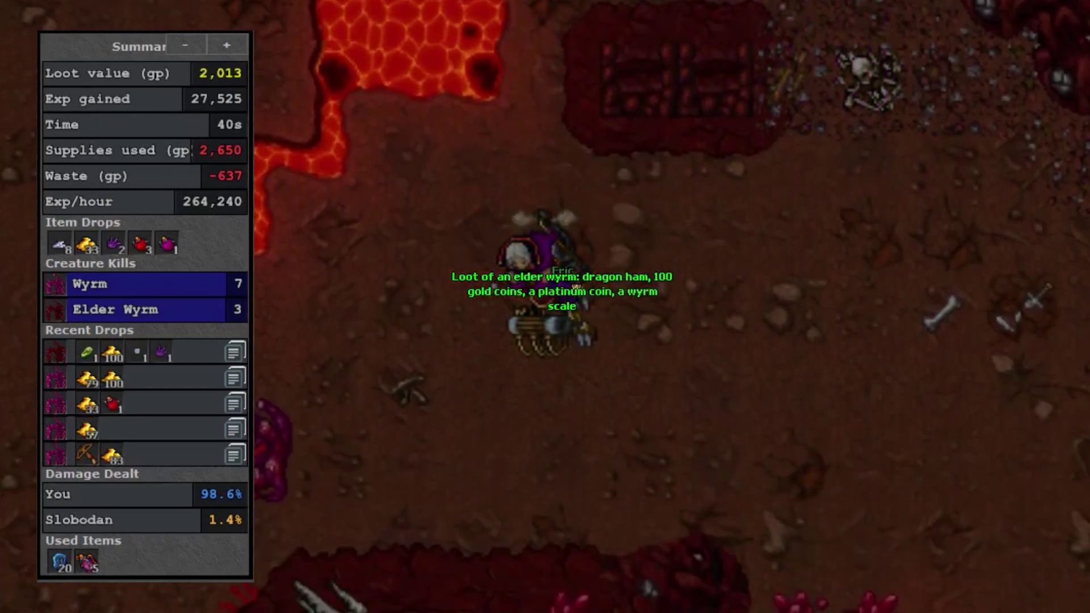
pyautogui.press('Left')
pyautogui.press('Left')
pyautogui.press('Left')
pyautogui.press('Left')
pyautogui.press('Left')
pyautogui.press('Left')
pyautogui.press('Left')
pyautogui.press('Left')
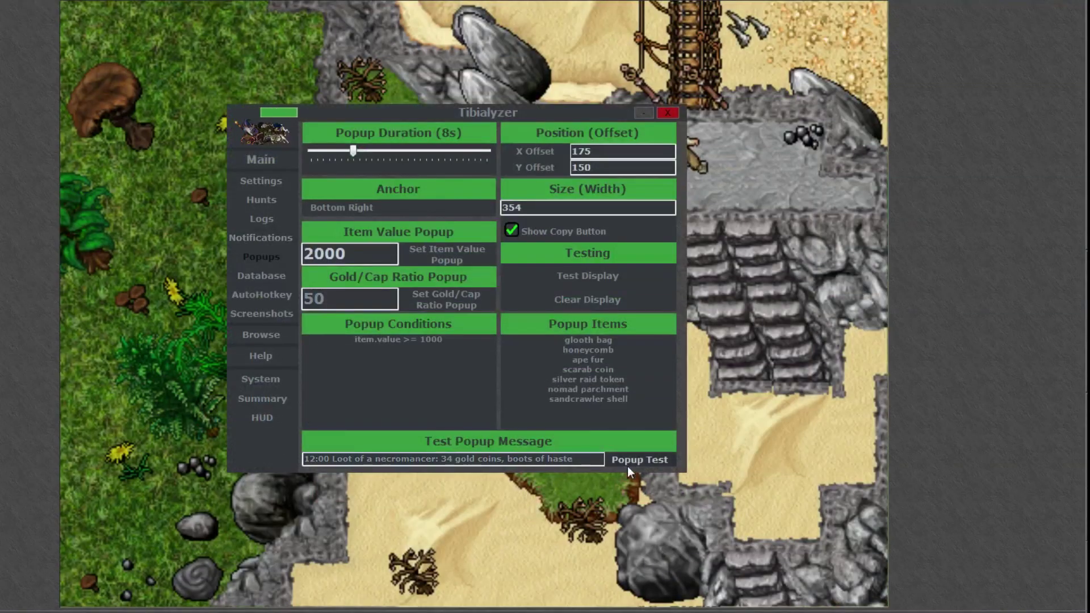
# - Test the loot popup with the necromancer message listing 34 gold coins and boots of haste, and inspect the popup conditions
pyautogui.click(638, 461)
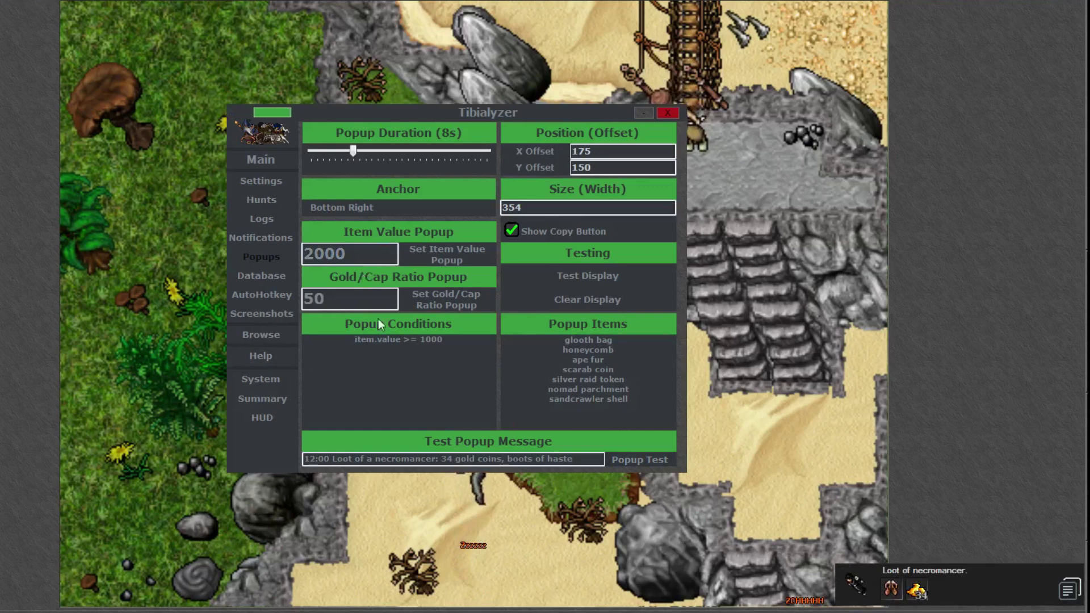
pyautogui.moveTo(432, 341)
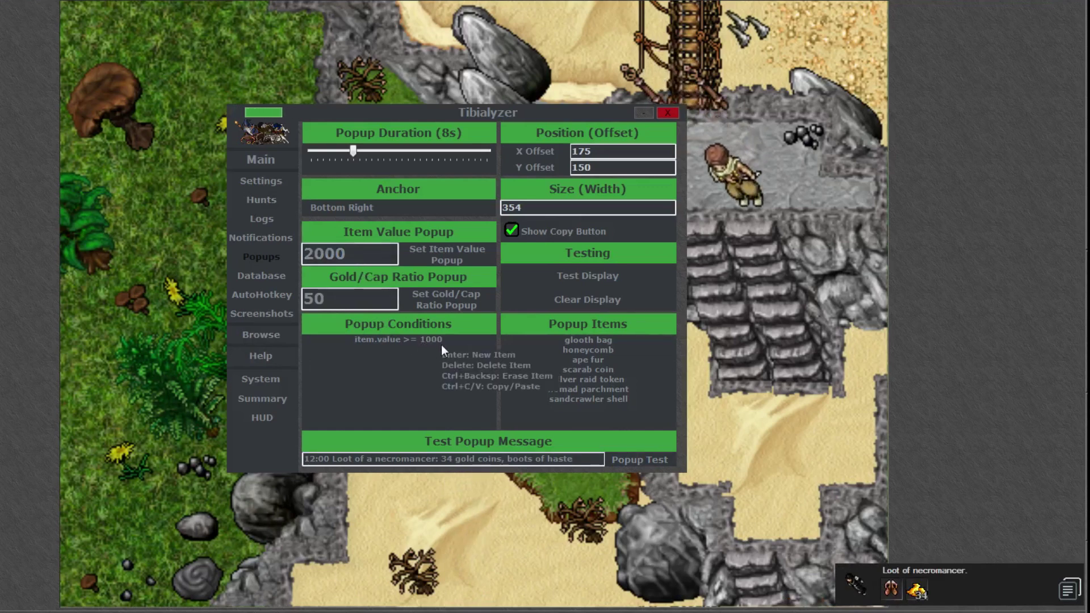
# - Add small ruby to the end of the popup items list, below sandcrawler shell
pyautogui.press('Return')
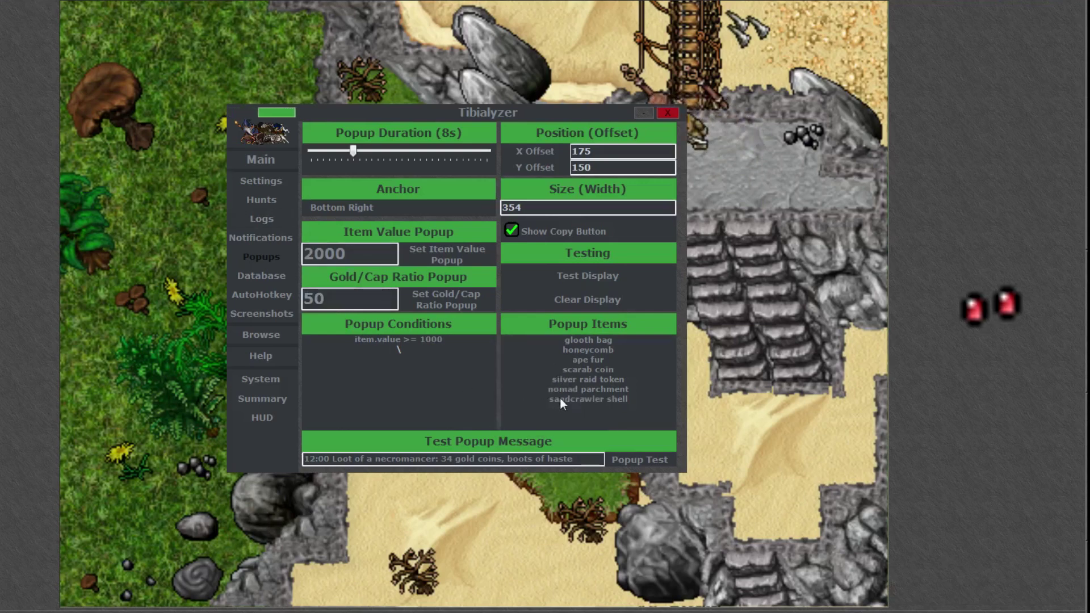
pyautogui.moveTo(631, 401)
pyautogui.click(633, 400)
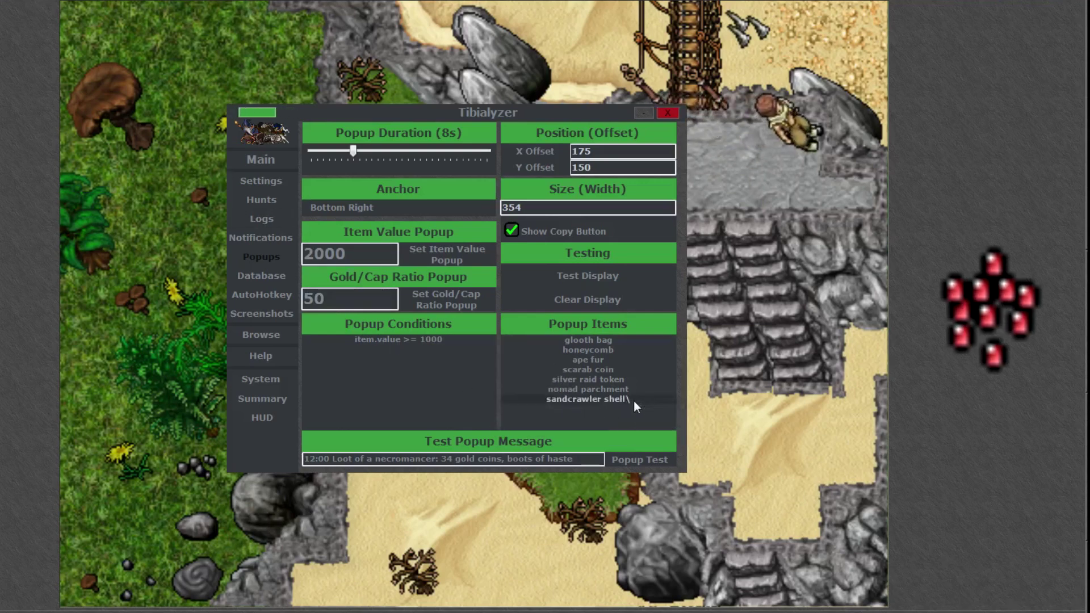
pyautogui.press('Return')
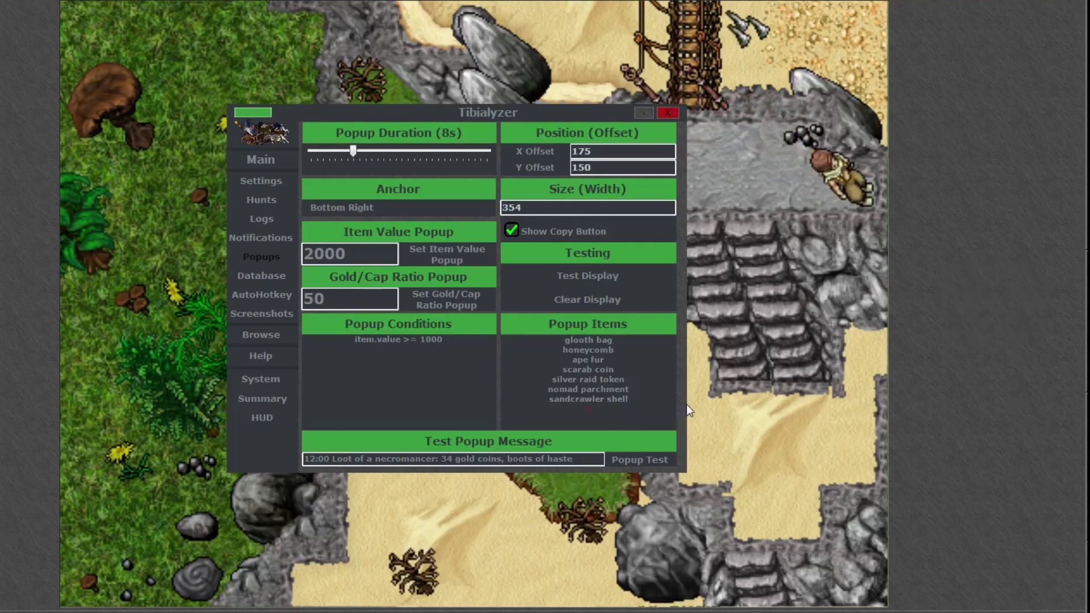
pyautogui.write('sen')
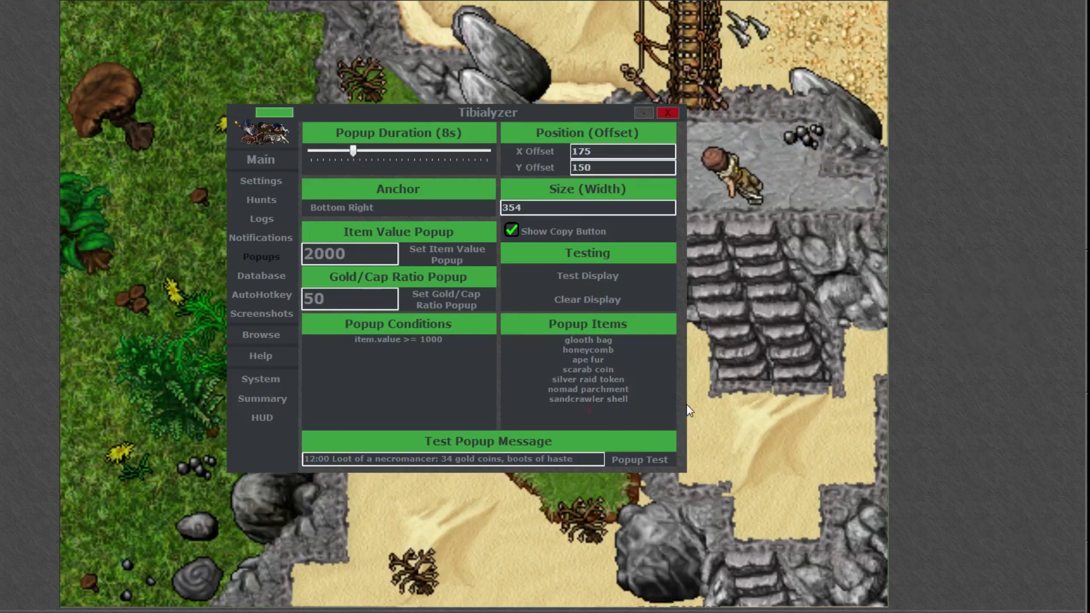
pyautogui.write('ll ruby\\')
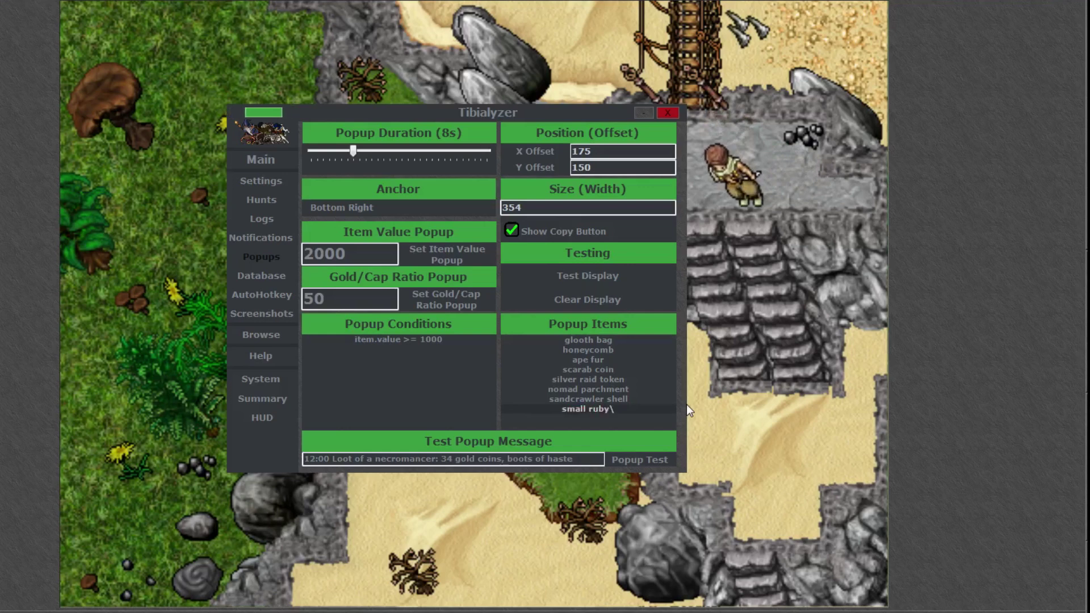
pyautogui.press('Return')
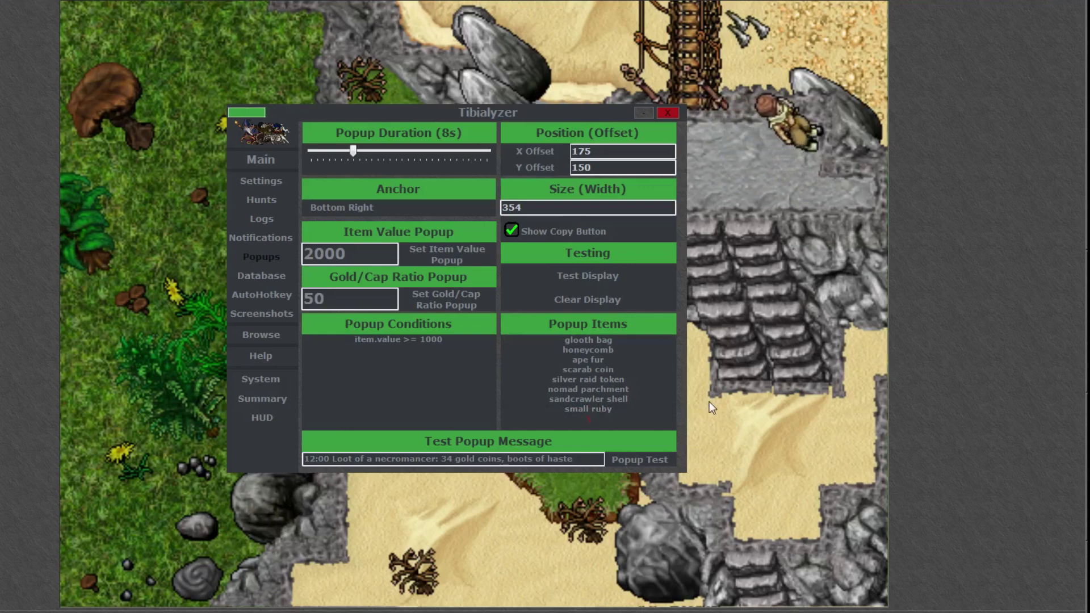
# - Replace boots of haste with small ruby in the test popup message and run the popup test
pyautogui.moveTo(585, 459); pyautogui.dragTo(520, 437)
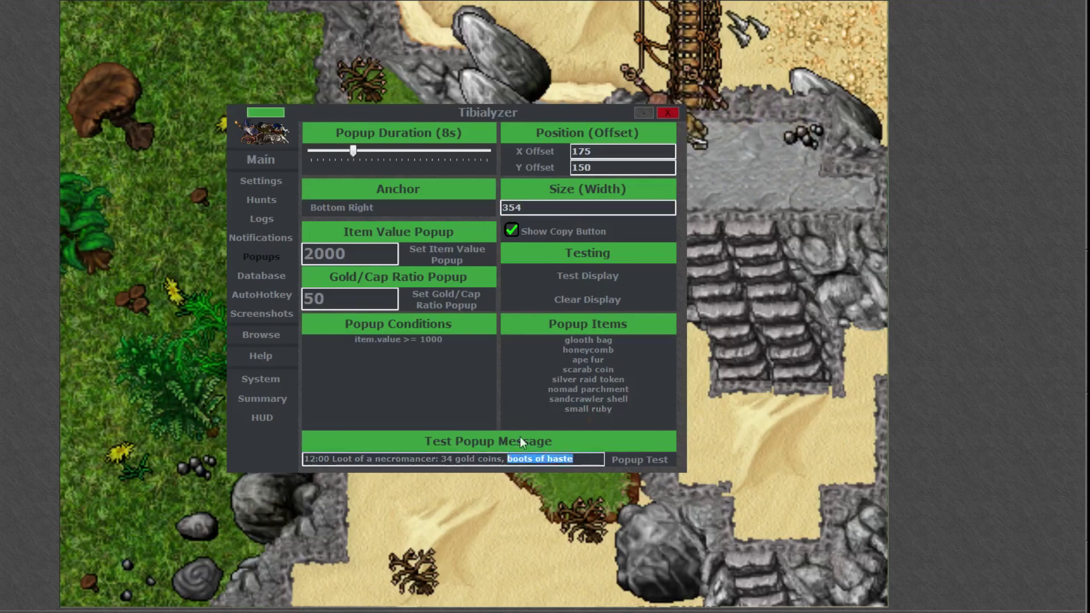
pyautogui.write('small ruby')
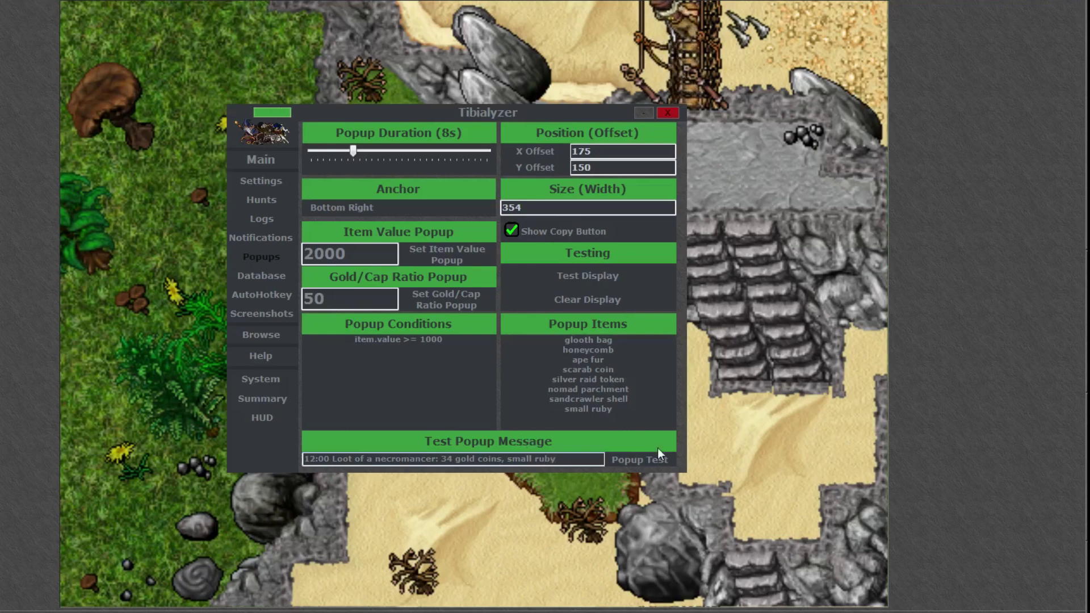
pyautogui.click(664, 459)
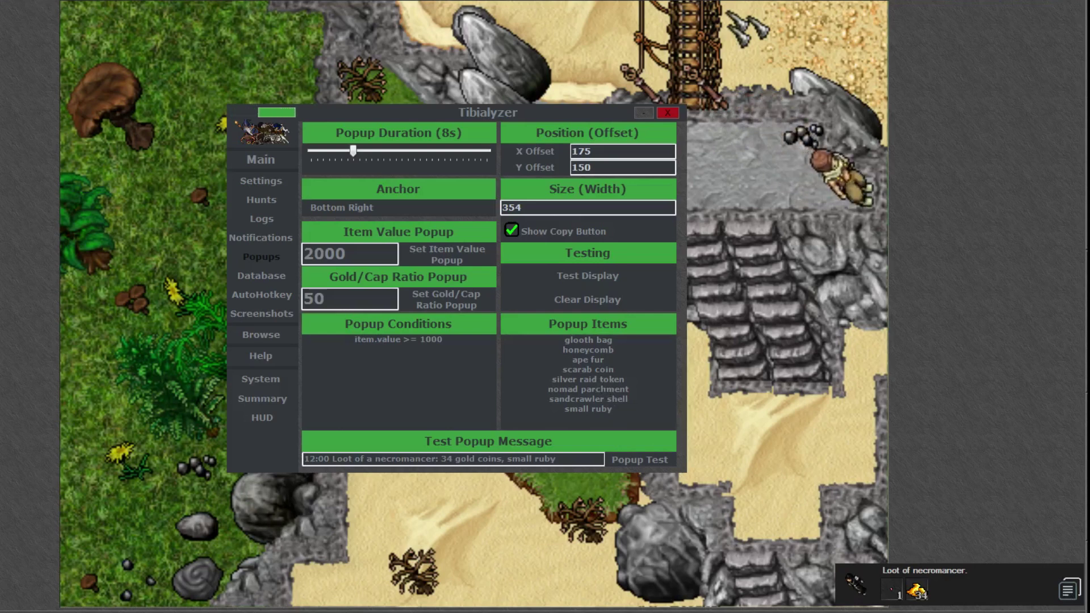
# - Switch to the Tibia game and post the necromancer loot message with 34 gold coins and small ruby in chat
pyautogui.click(1027, 508)
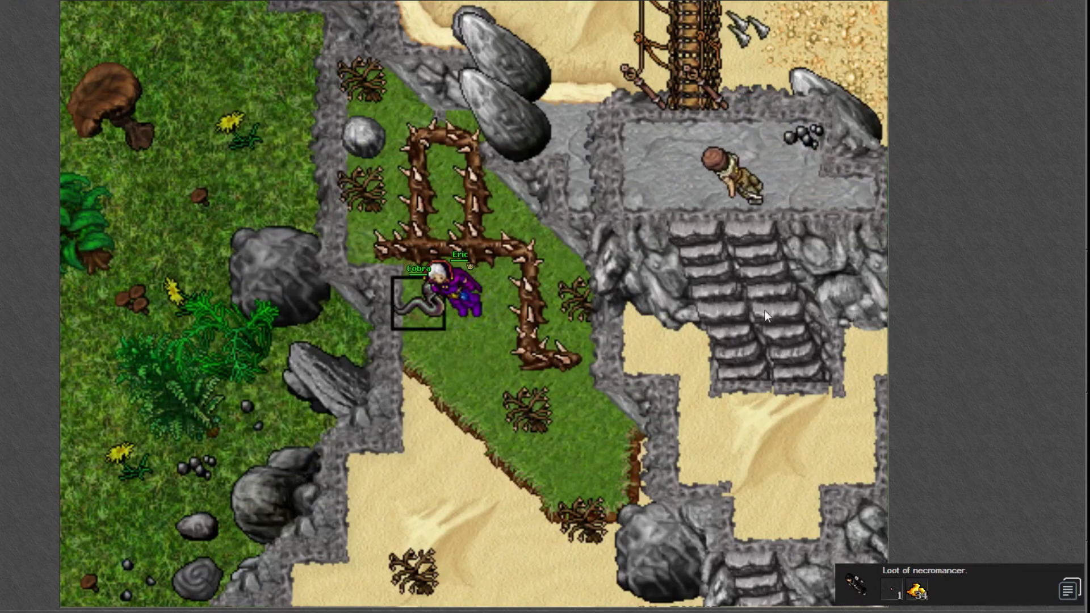
pyautogui.write('12:00 Loot of a necromancer: 34 gold coins, small ruby')
pyautogui.press('Return')
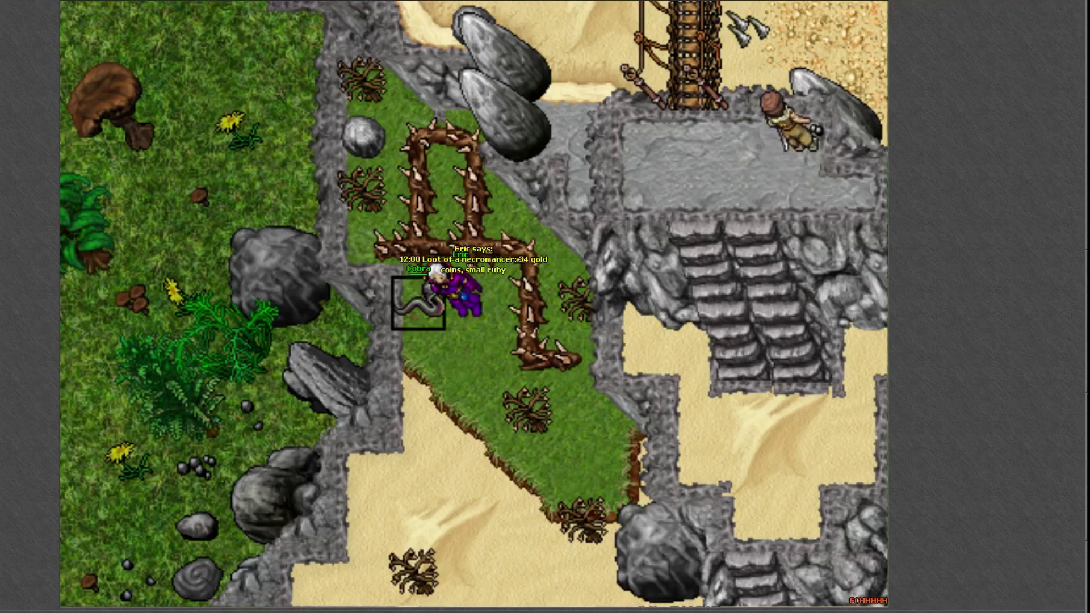
# - Return to Tibialyzer and examine its screenshot settings, including the Screenshot on Death option
pyautogui.hotkey('alt', 'Tab')
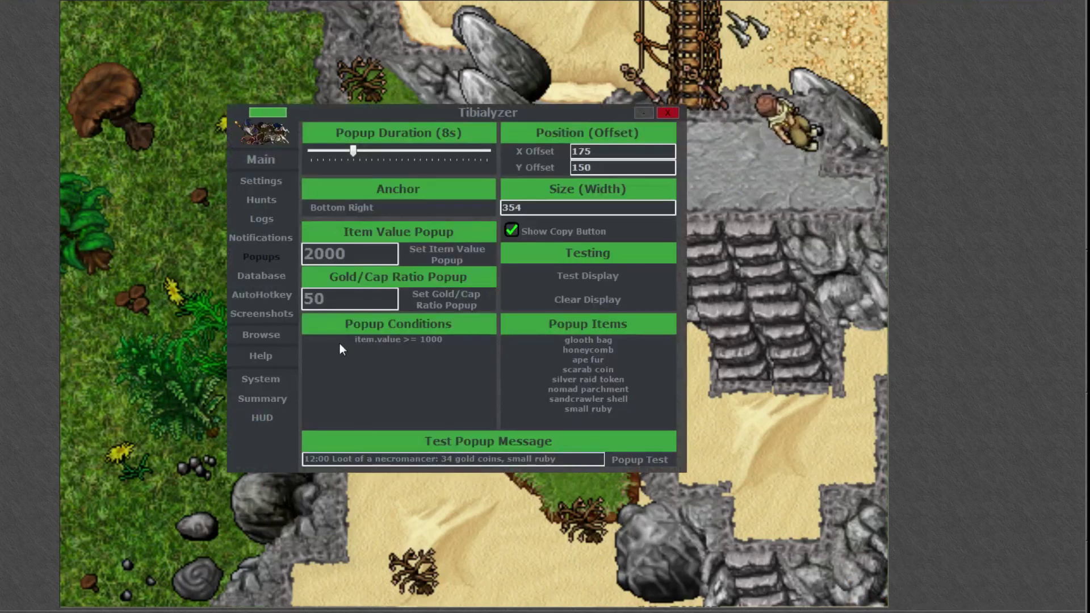
pyautogui.click(271, 313)
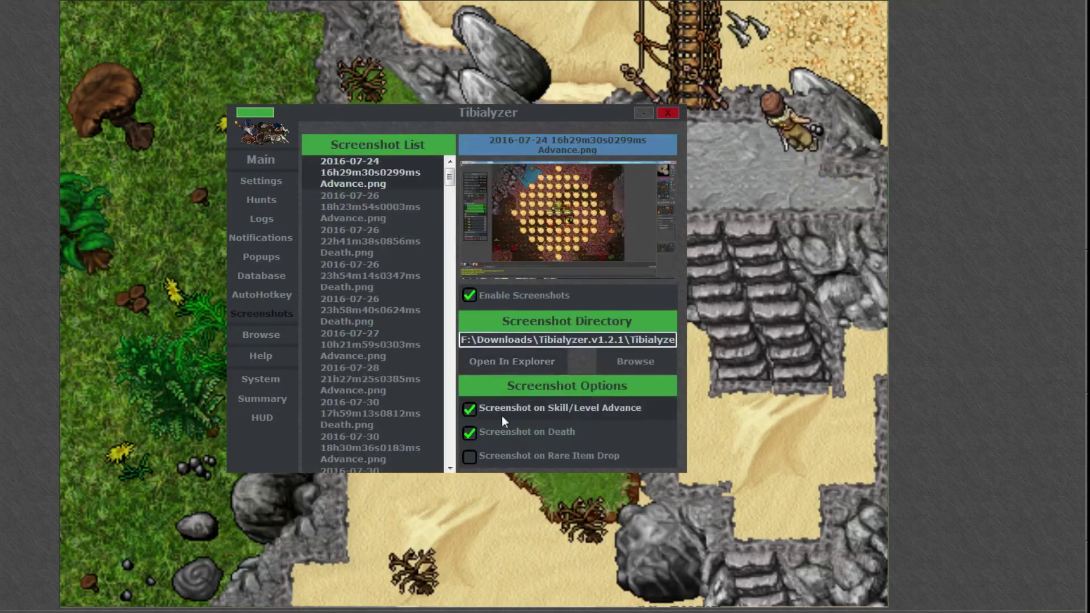
pyautogui.click(509, 431)
pyautogui.click(514, 434)
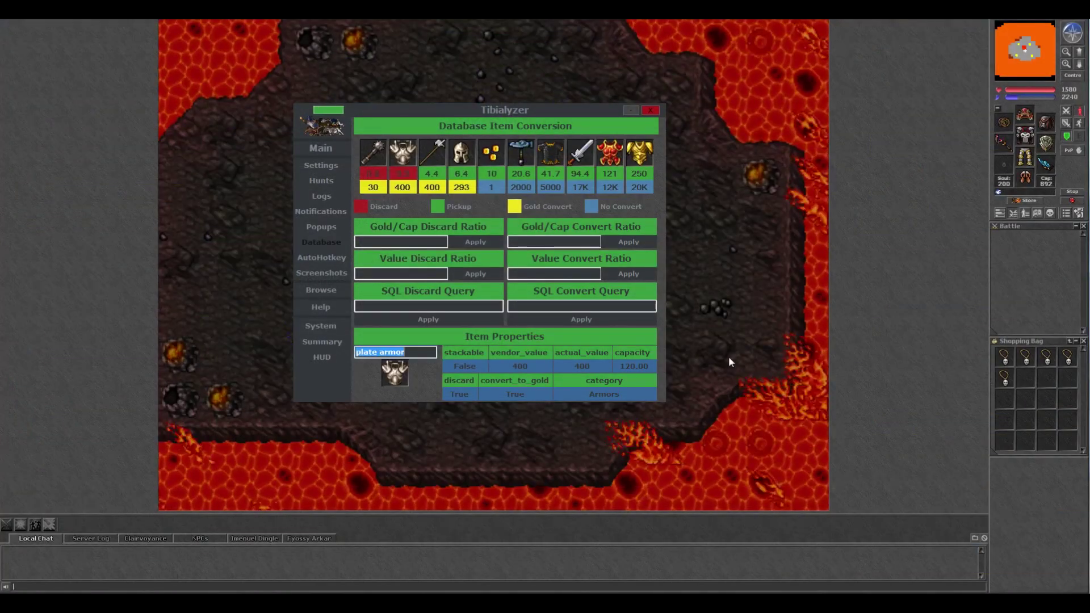
# - Look up the database item properties of might ring, energy ring and hydra tongue
pyautogui.write('might ring')
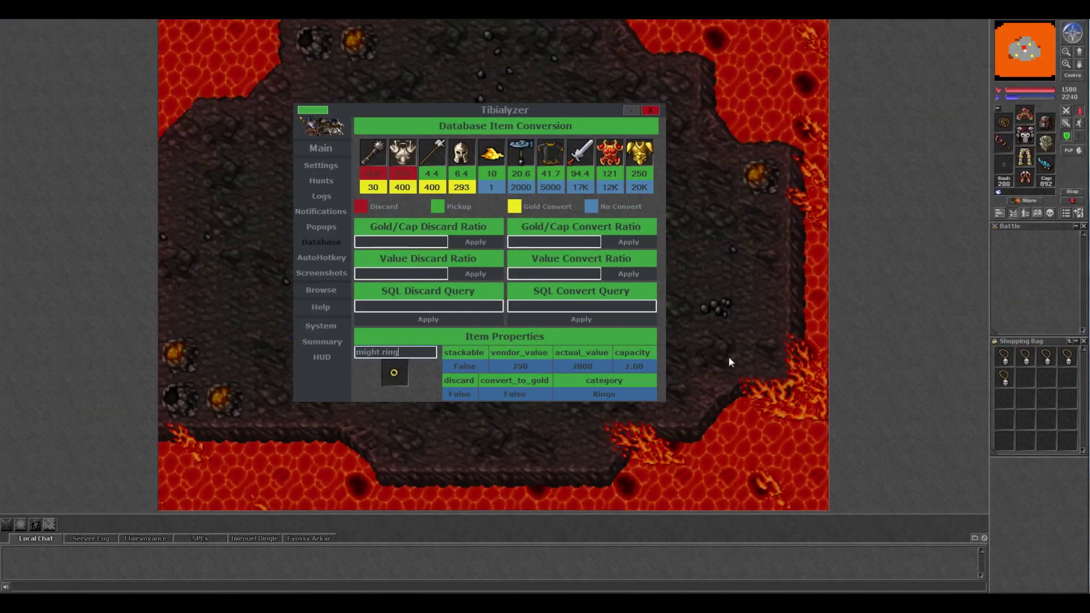
pyautogui.hotkey('ctrl', 'a')
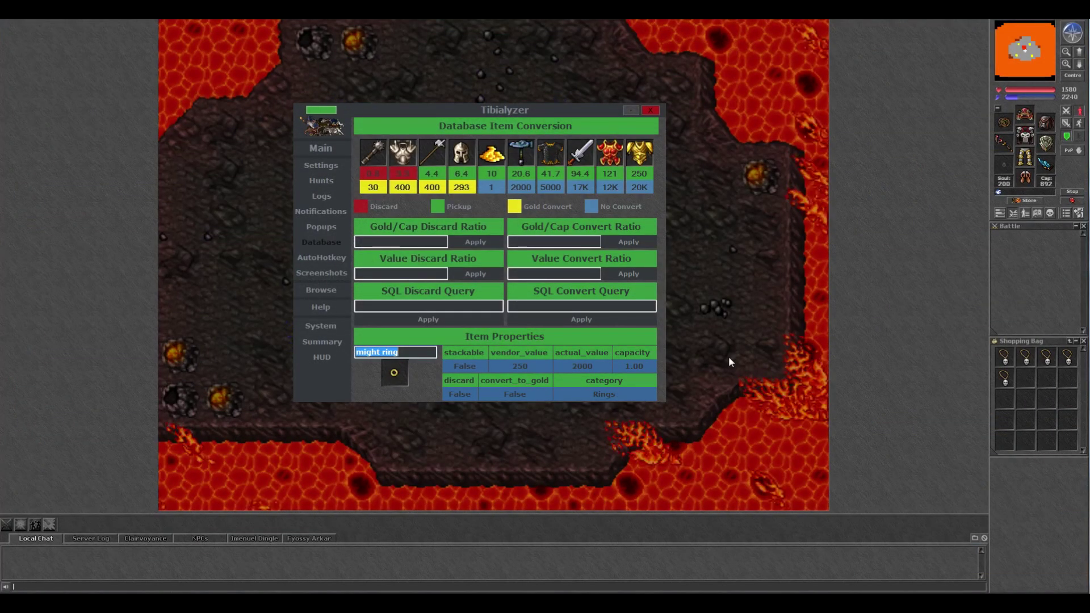
pyautogui.write('energy ring')
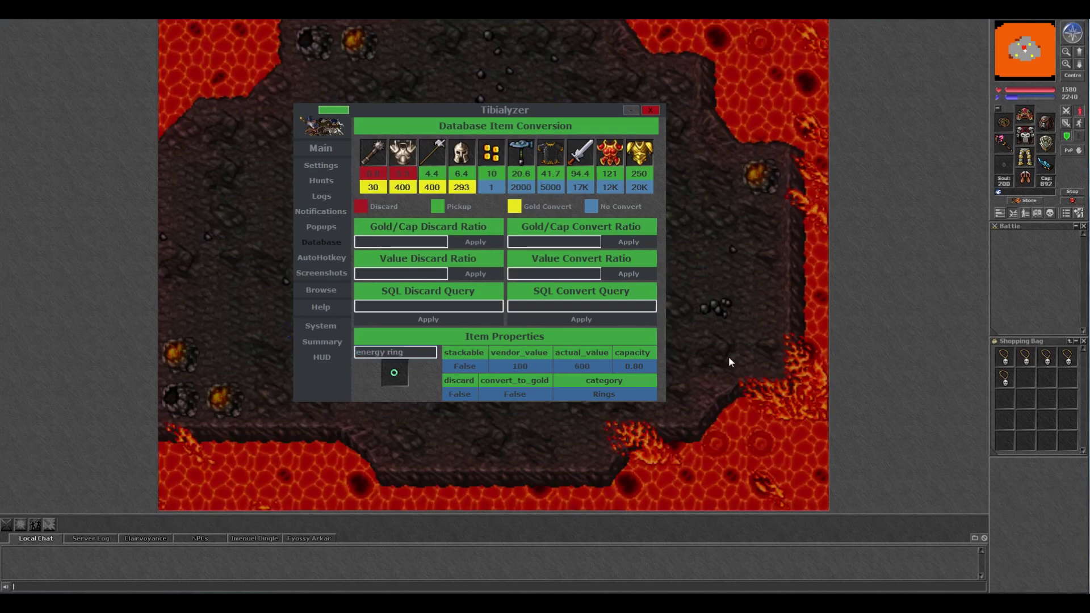
pyautogui.hotkey('ctrl', 'a')
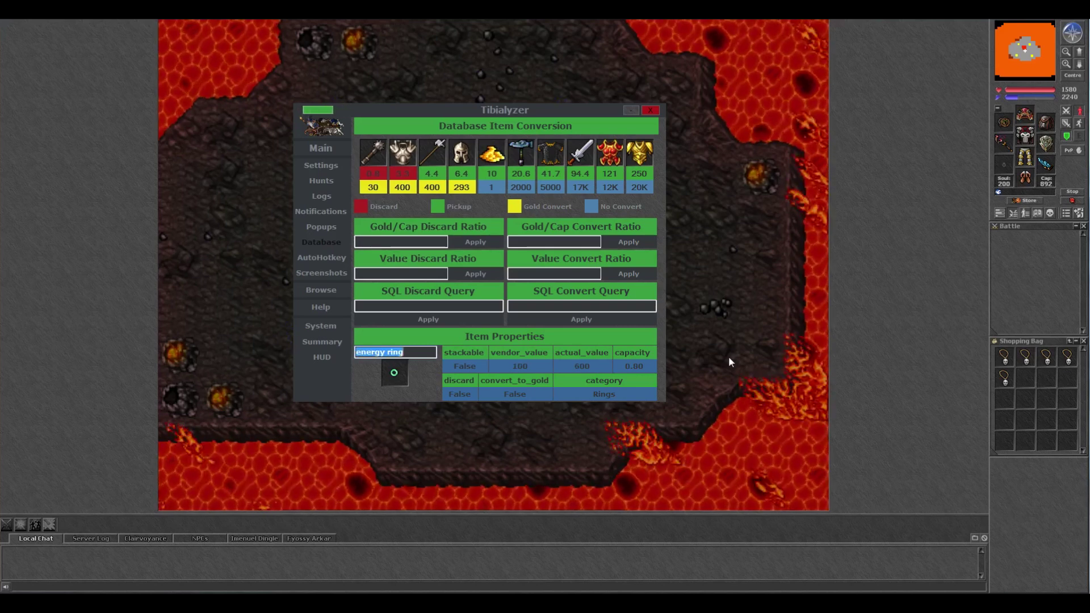
pyautogui.write('stealth ring')
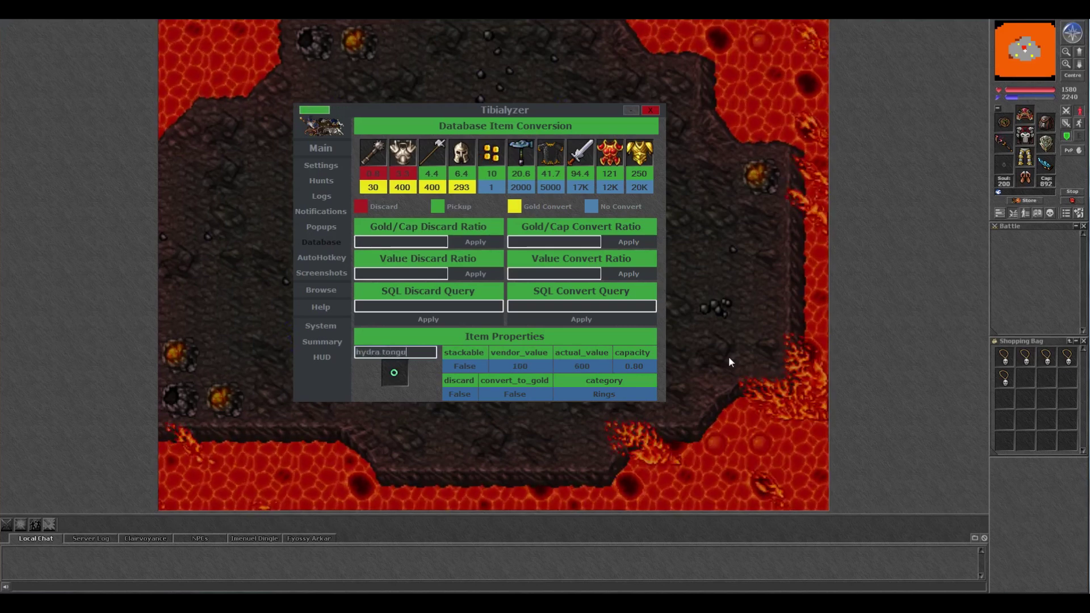
# - Look at the first stone skin amulet in the Shopping Bag to bring up its item information
pyautogui.click(1005, 361)
pyautogui.keyDown('shift'); pyautogui.click(1005, 361); pyautogui.keyUp('shift')
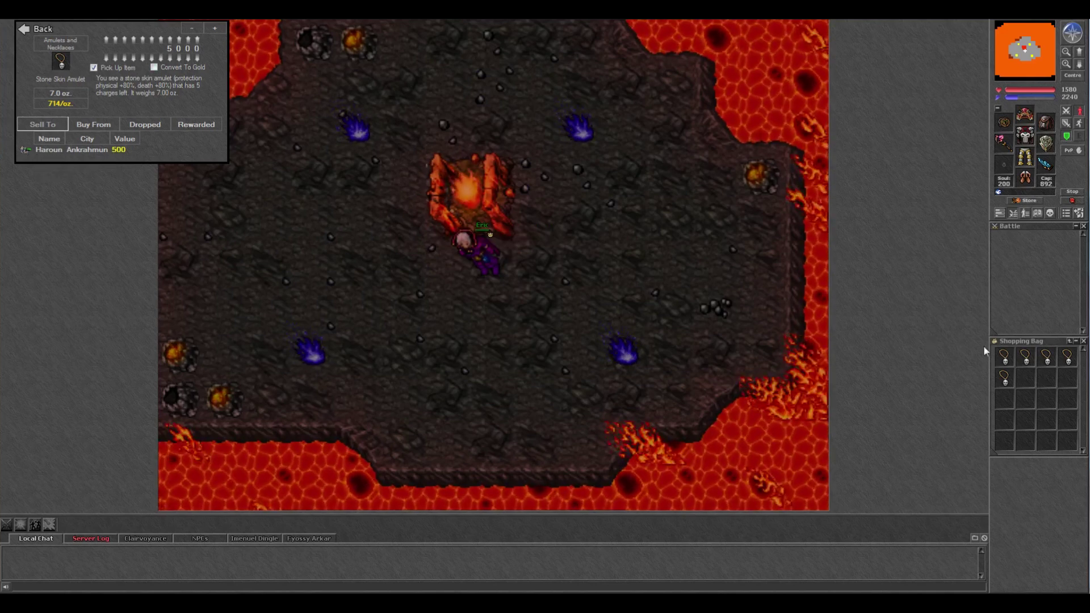
pyautogui.click(1004, 357)
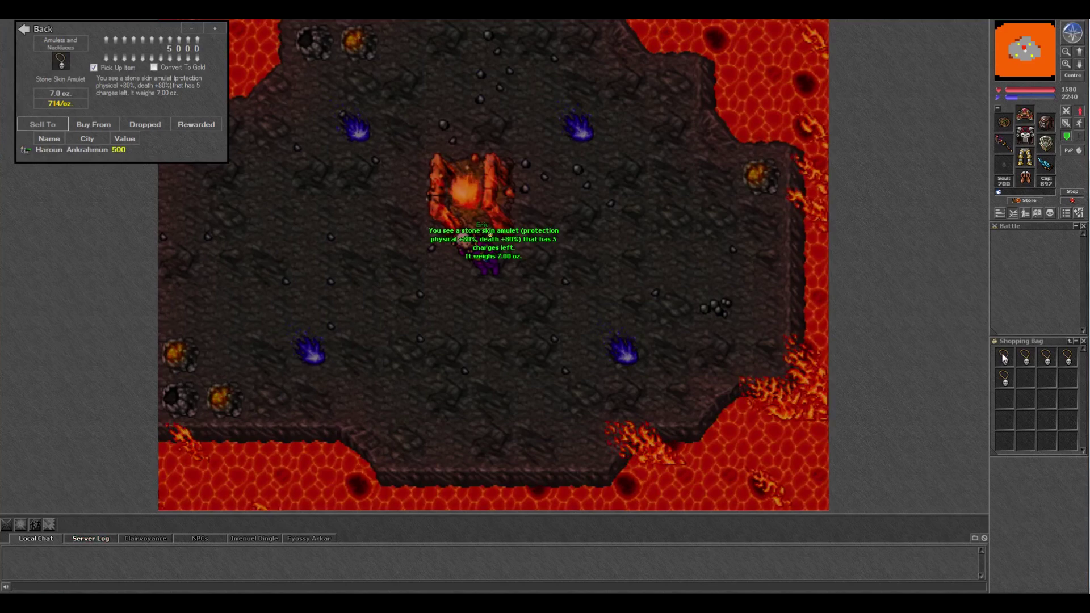
# - Try lowering the stone skin amulet's value to 4900 and restore it to 5000
pyautogui.click(177, 59)
pyautogui.click(177, 59)
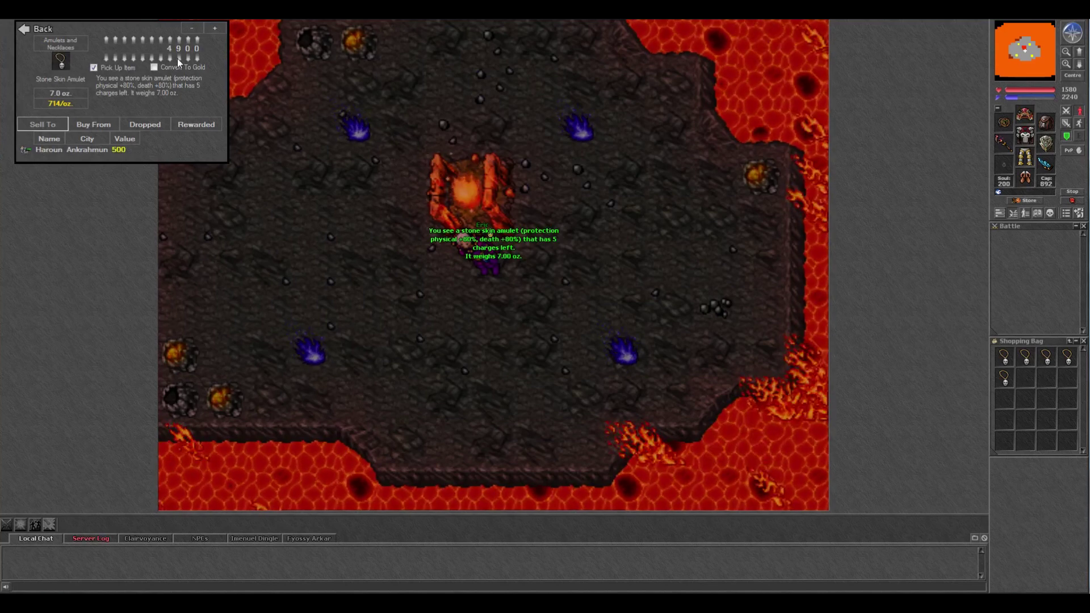
pyautogui.click(179, 42)
pyautogui.click(179, 42)
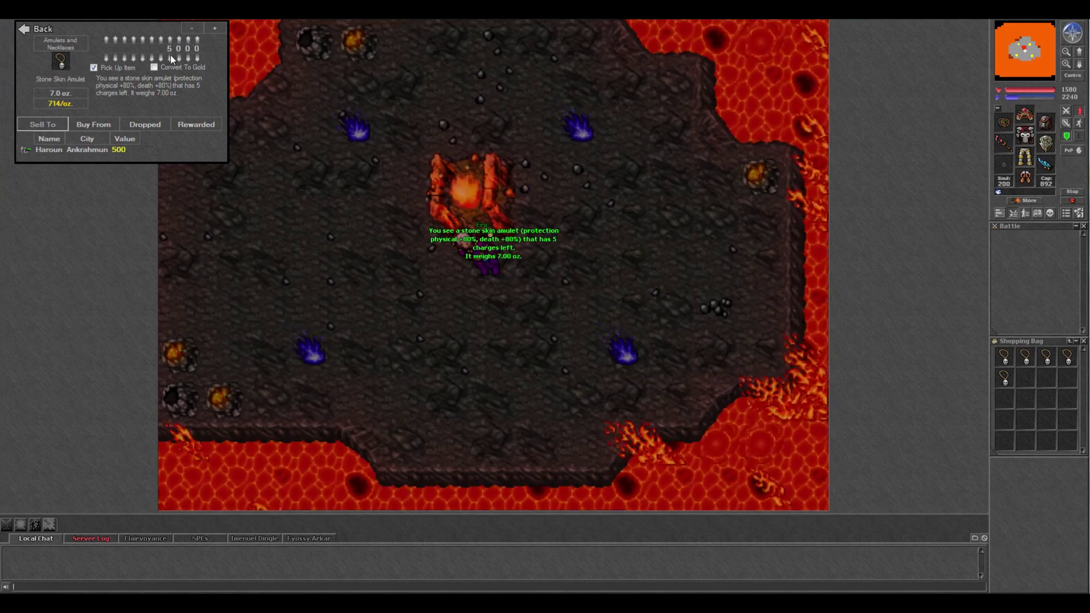
# - Send the example lookup command item@item name in the game's local chat
pyautogui.write('item')
pyautogui.press('Return')
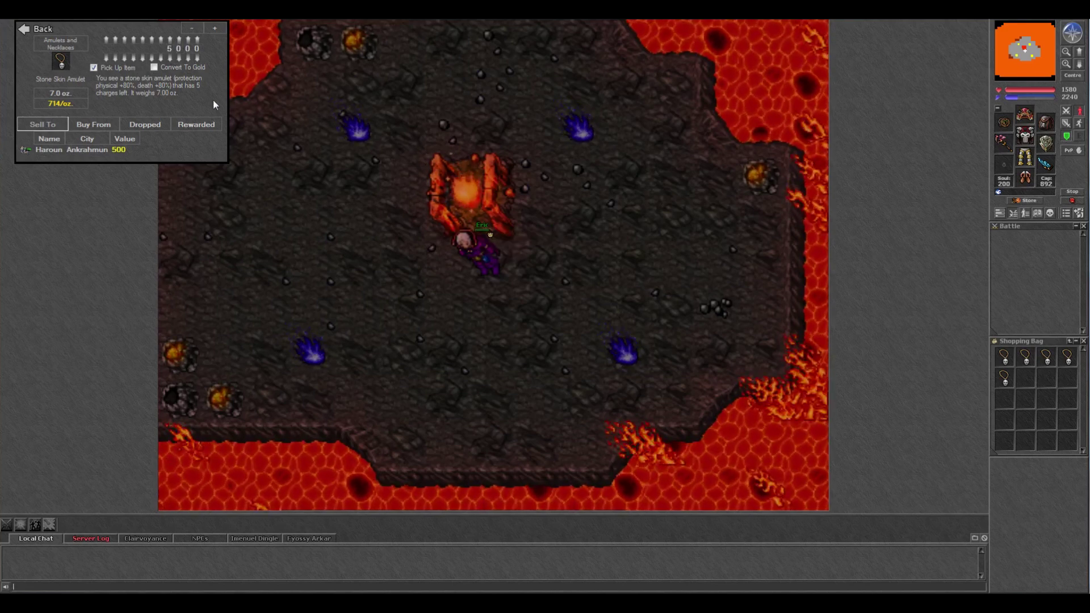
pyautogui.rightClick(40, 545)
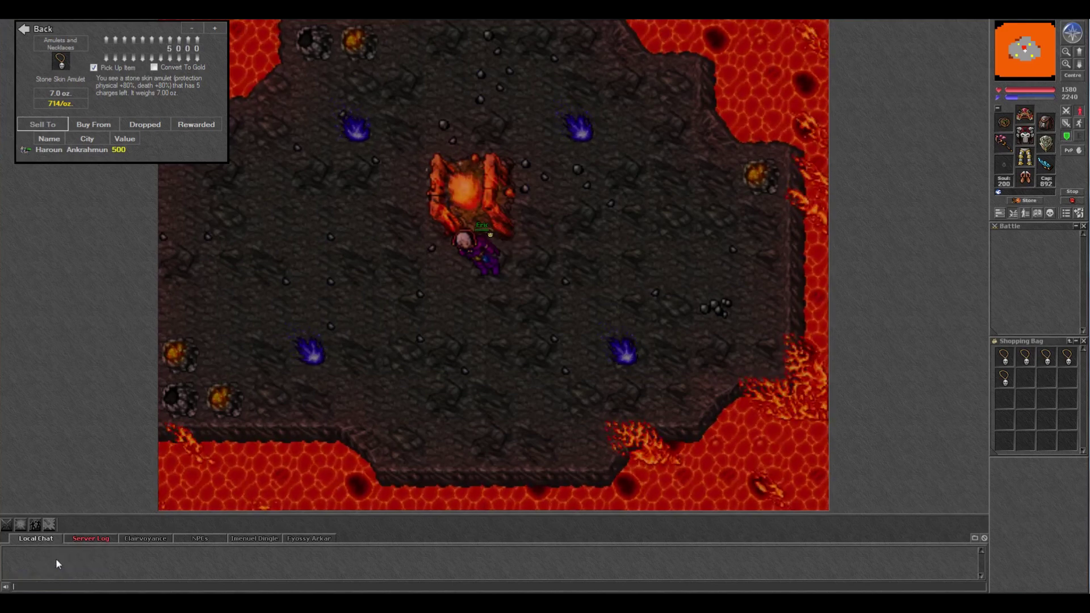
pyautogui.write('item@item name')
pyautogui.press('Return')
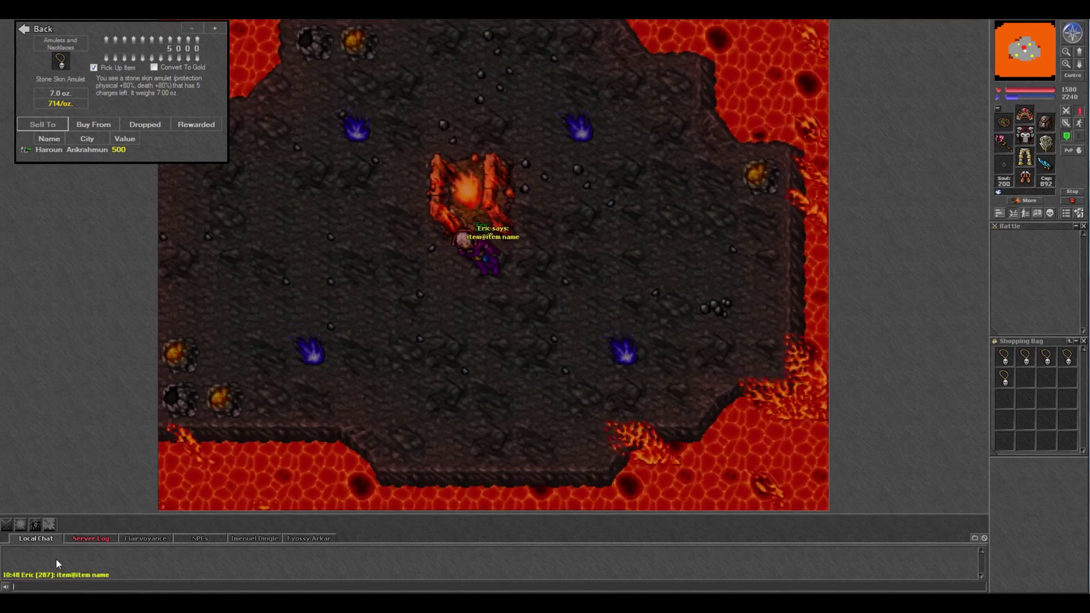
# - Look up the gold coin with item@gold coin, check its Pick Up Item option and close the item information
pyautogui.write('item@gold coin')
pyautogui.press('Return')
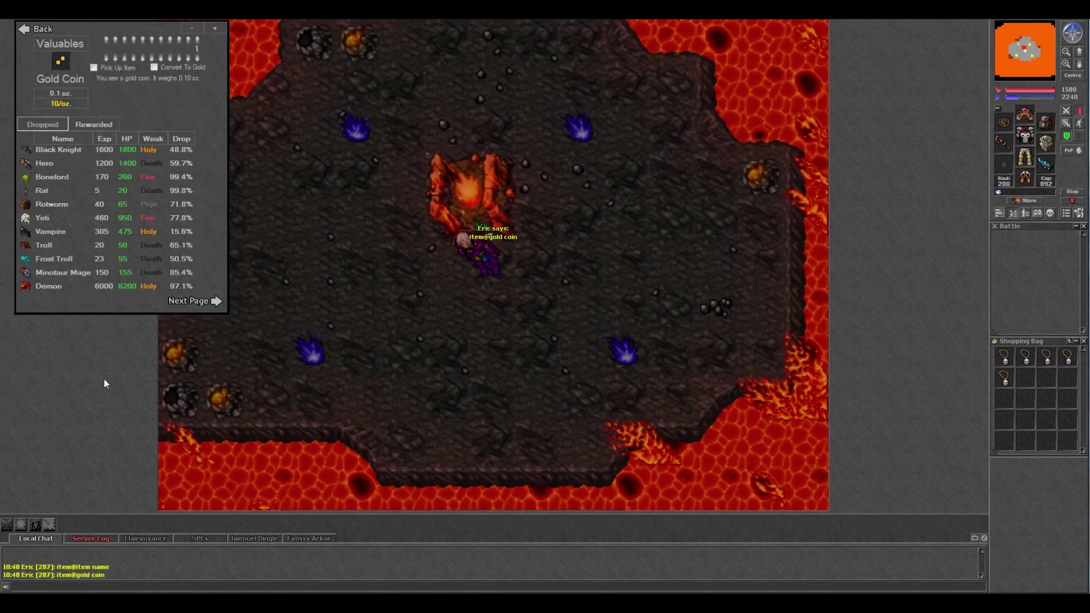
pyautogui.click(110, 70)
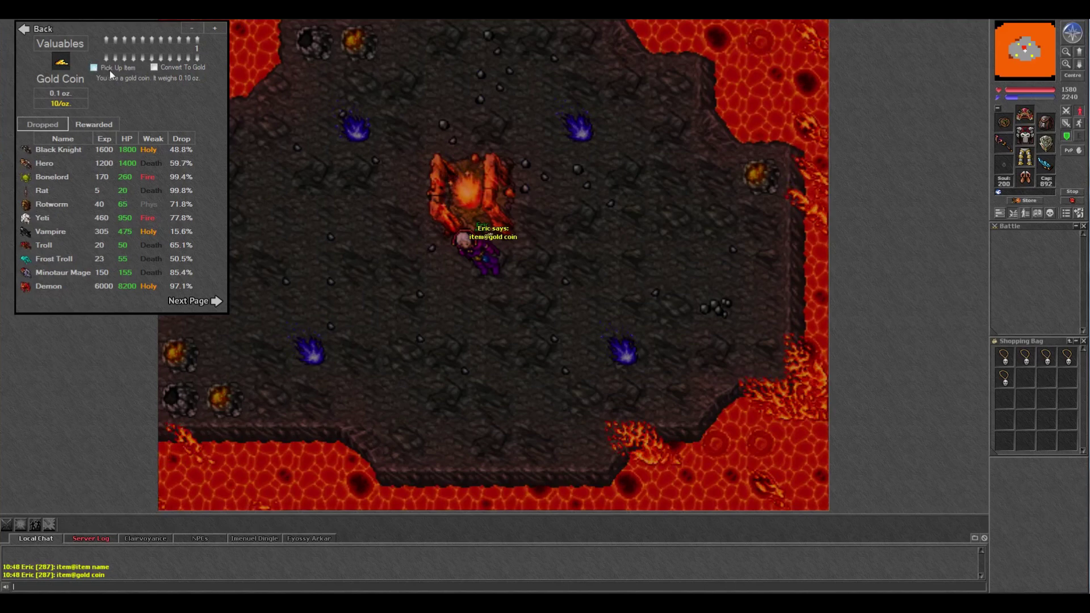
pyautogui.click(111, 71)
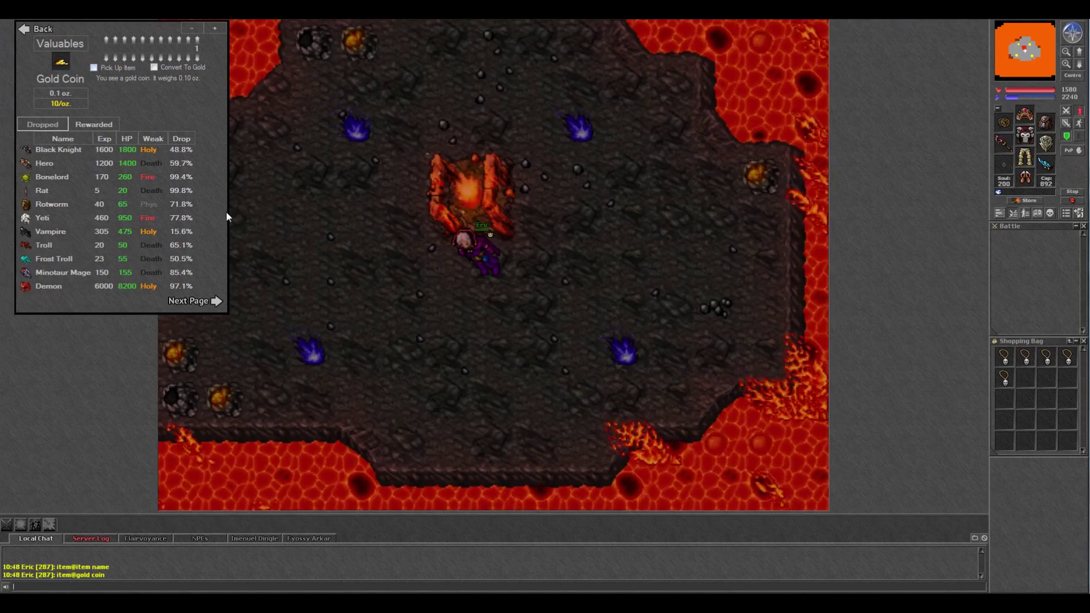
pyautogui.press('Escape')
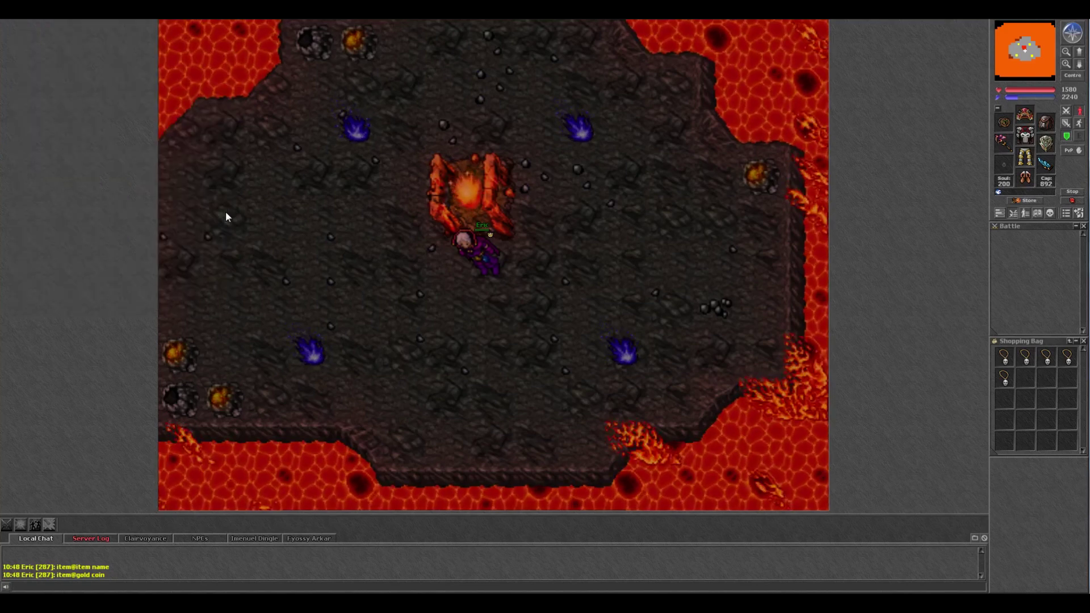
# - Look up the demon with creature@demon and the NPC Wyrdin with npc@wyrdin in the local chat
pyautogui.write('creature@')
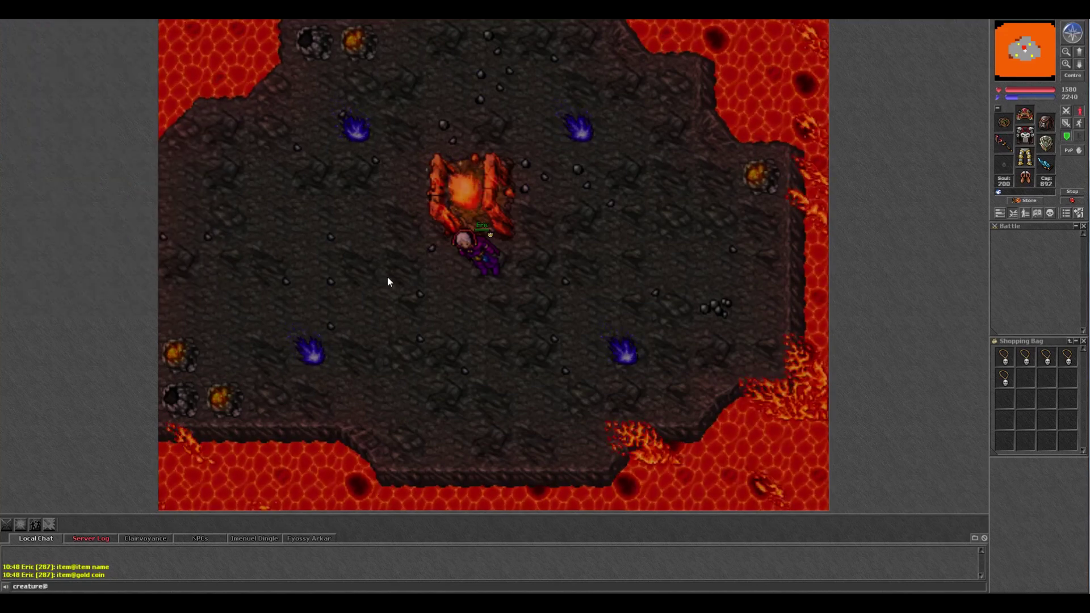
pyautogui.write('demon')
pyautogui.press('Return')
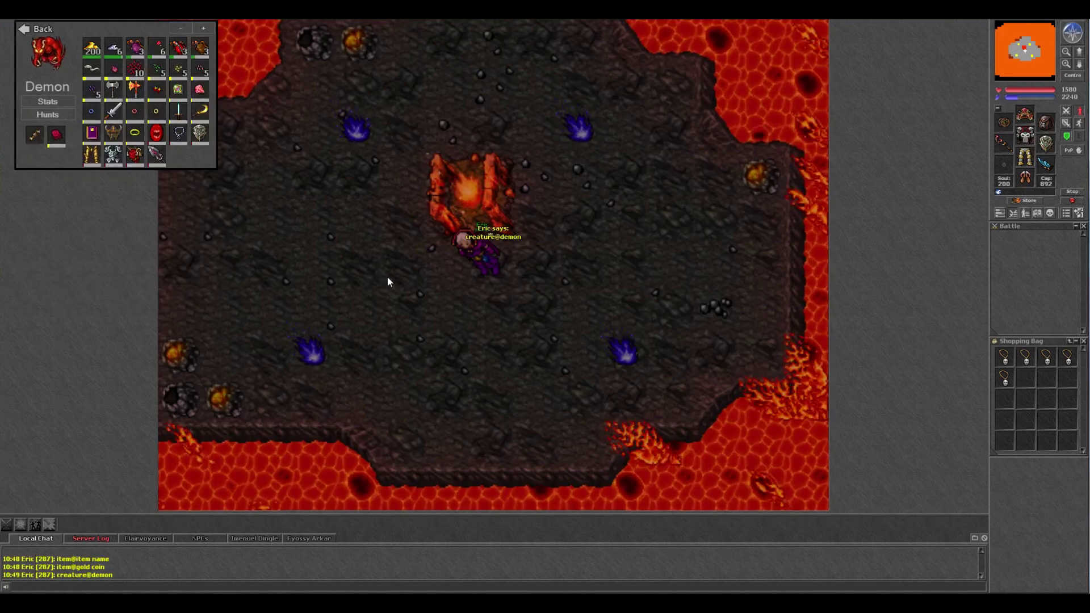
pyautogui.write('npc@wyrdin')
pyautogui.press('Return')
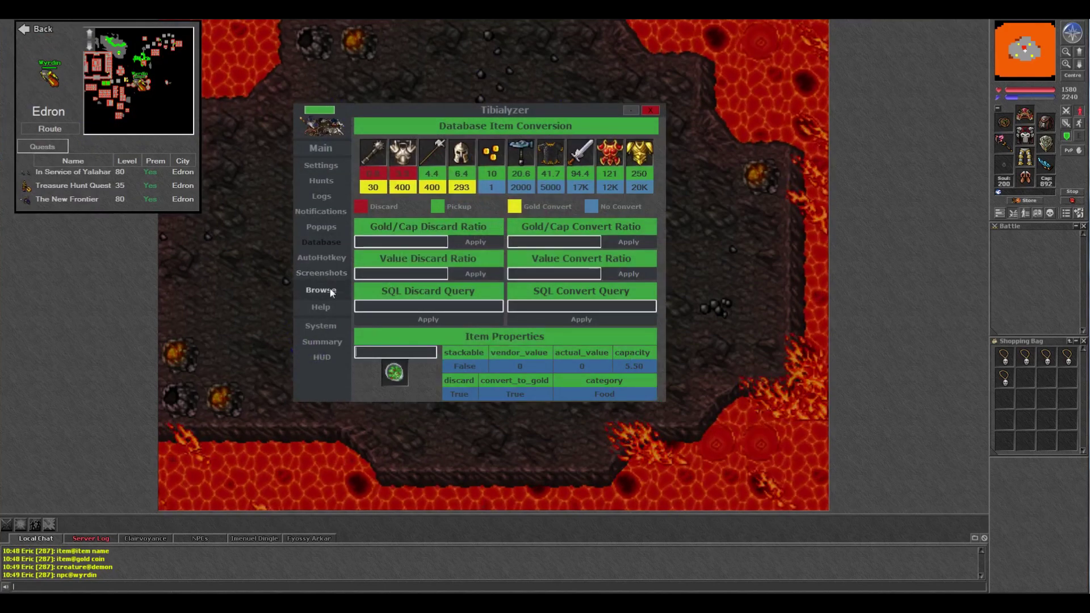
# - Browse the list of search commands in Tibialyzer's help, down to the spell, outfit and quest commands
pyautogui.click(333, 309)
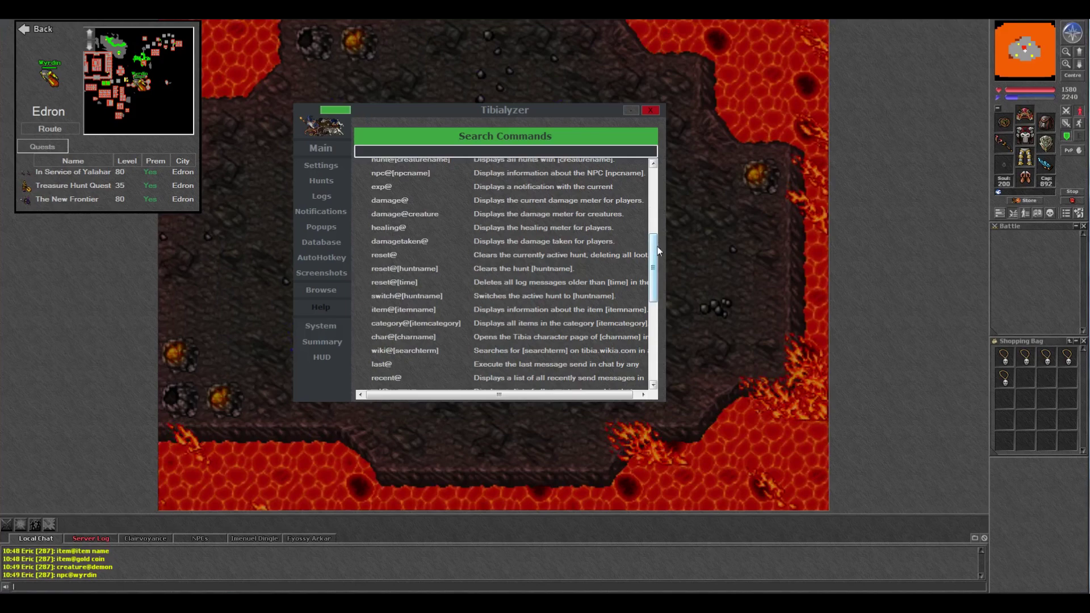
pyautogui.moveTo(657, 254)
pyautogui.mouseDown()
pyautogui.moveTo(656, 293)
pyautogui.moveTo(656, 274)
pyautogui.mouseUp()
# - Look up the stuffed toad by sending item@stuffed toad in the local chat
pyautogui.write('item@stuf')
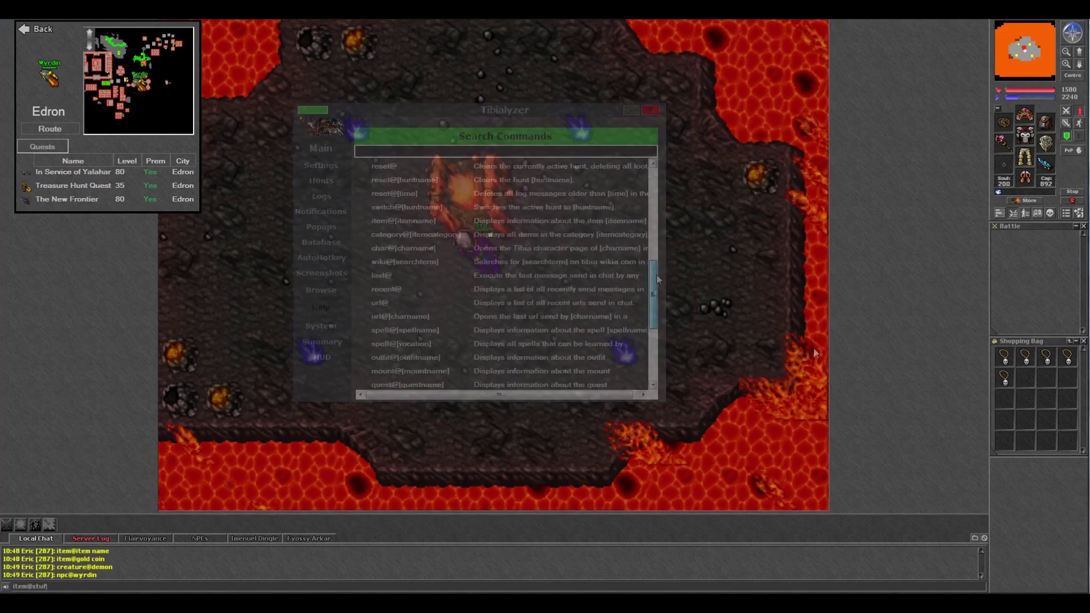
pyautogui.write('fed toad')
pyautogui.press('Return')
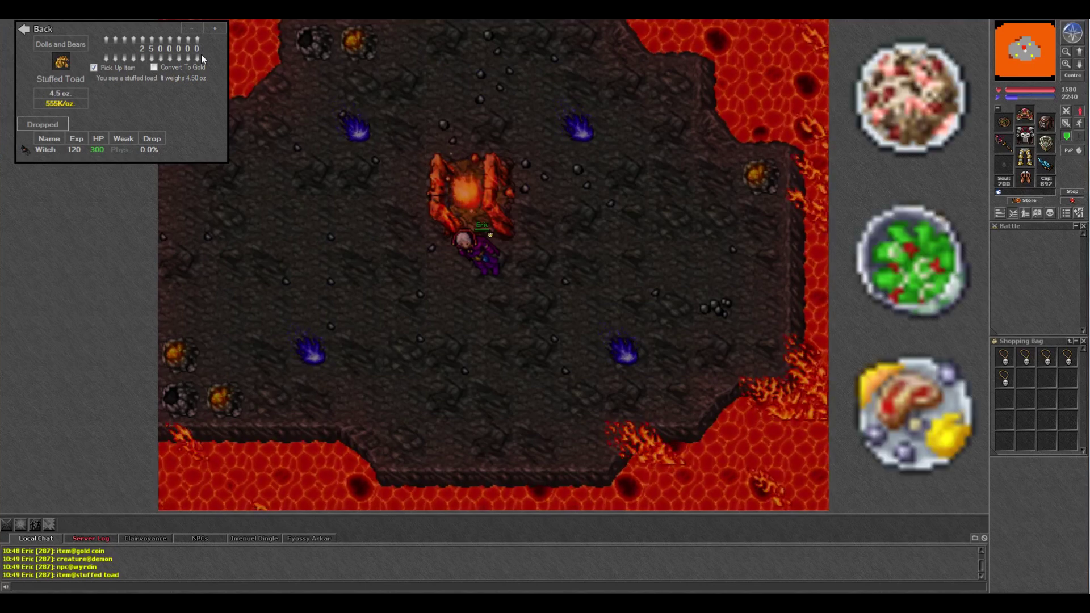
# - Look up the lemon and its Yalahar seller Serafin, and look up the bar of chocolate with item@bar of chocolate
pyautogui.write('item@lemon')
pyautogui.press('Return')
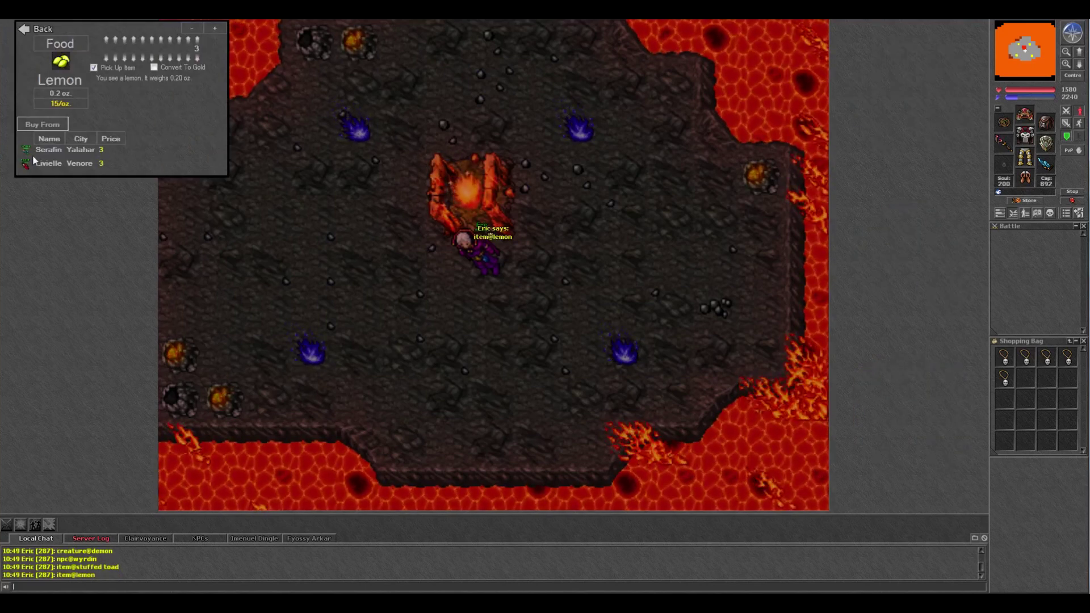
pyautogui.click(48, 150)
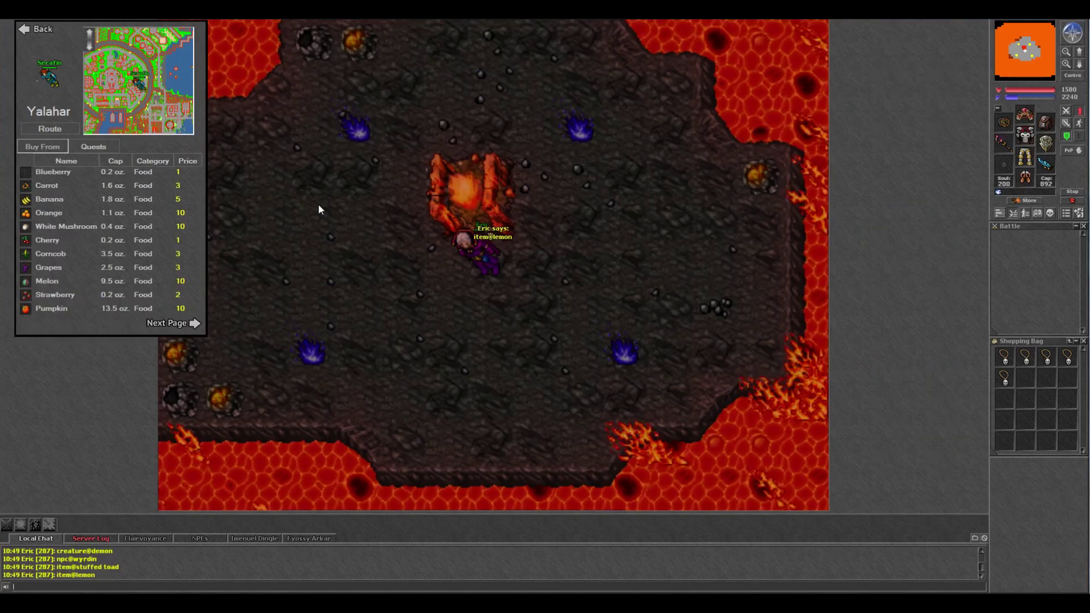
pyautogui.write('item@bar of chocolate')
pyautogui.press('Return')
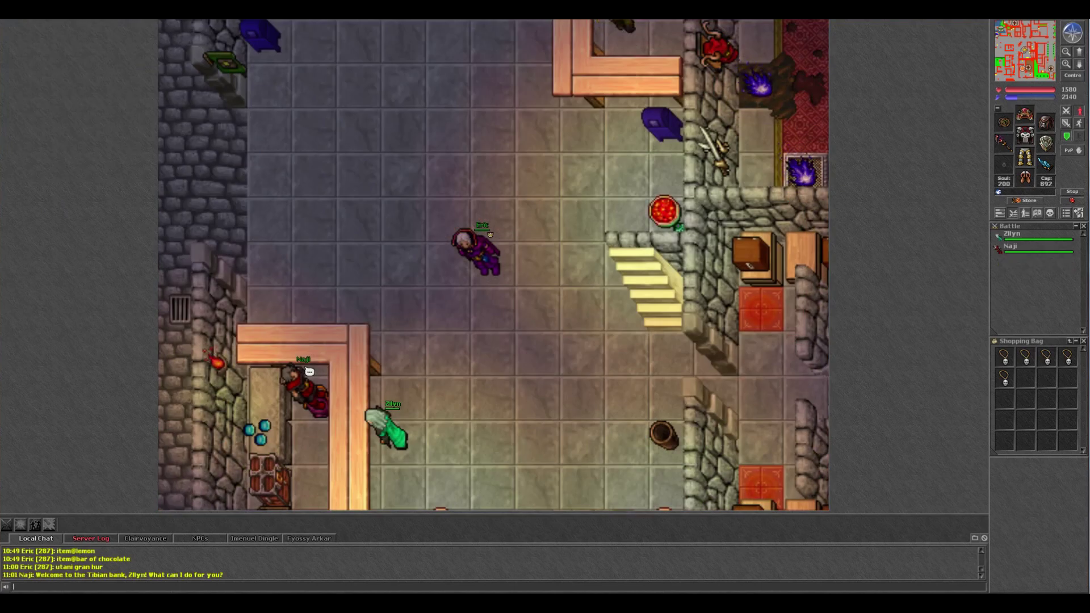
# - Switch to Tibialyzer, show the Curved Bars HUD and return to the game
pyautogui.hotkey('alt', 'Tab')
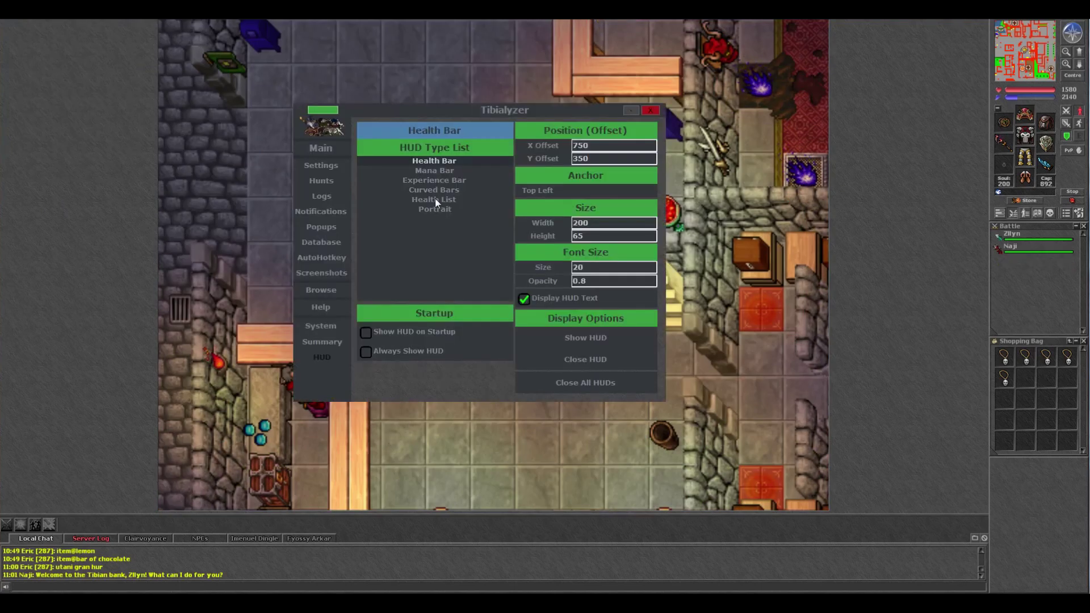
pyautogui.click(434, 191)
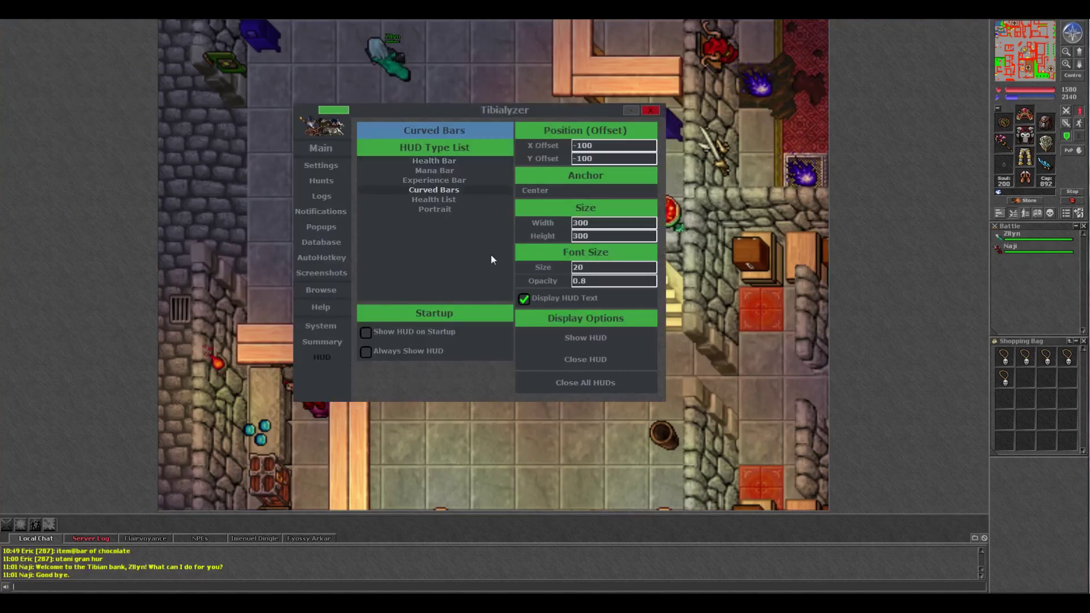
pyautogui.click(575, 338)
pyautogui.click(880, 197)
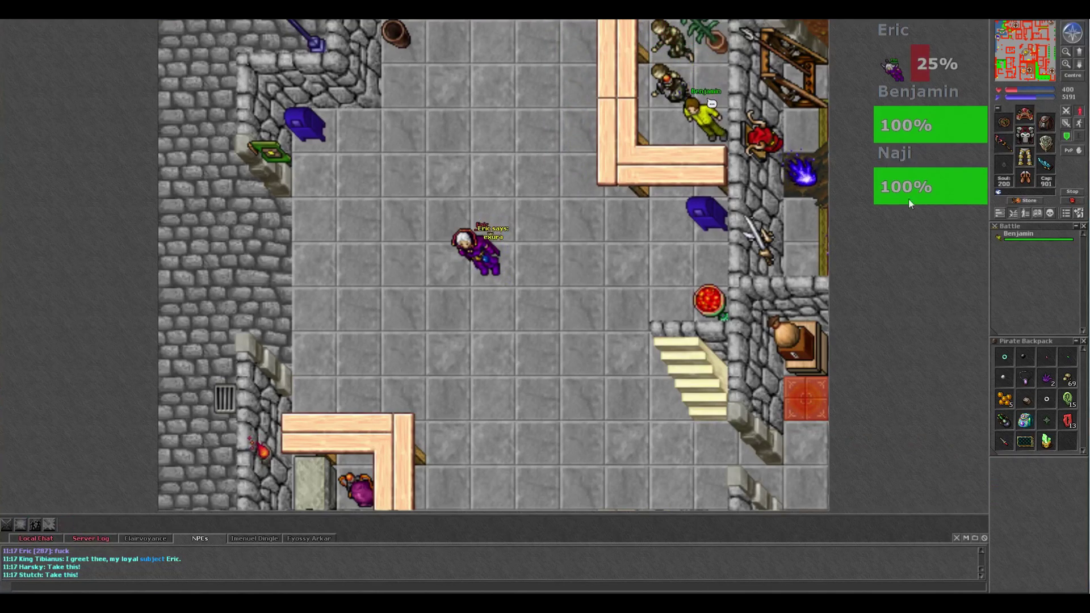
# - Cast exura healing spells on the character while its health bar is shown in the Health List HUD
pyautogui.press('F1')
pyautogui.press('F1')
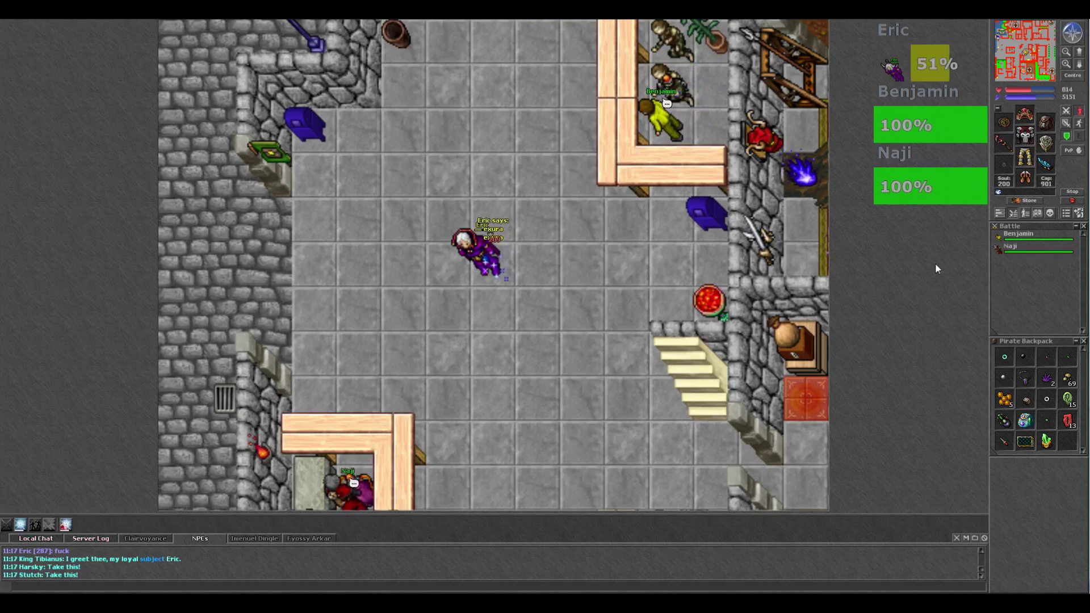
pyautogui.press('F2')
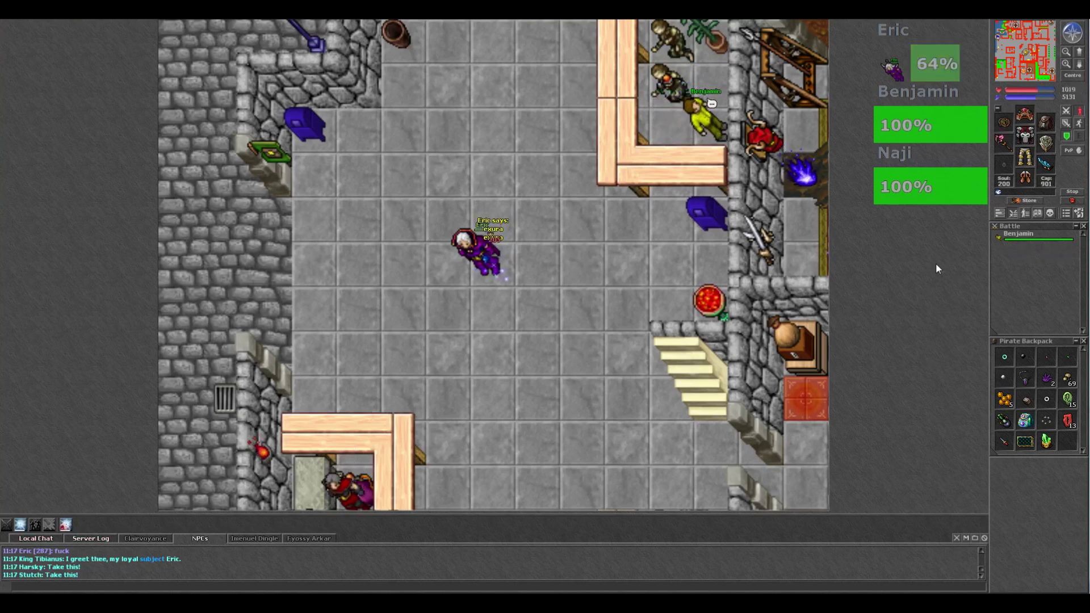
pyautogui.press('F1')
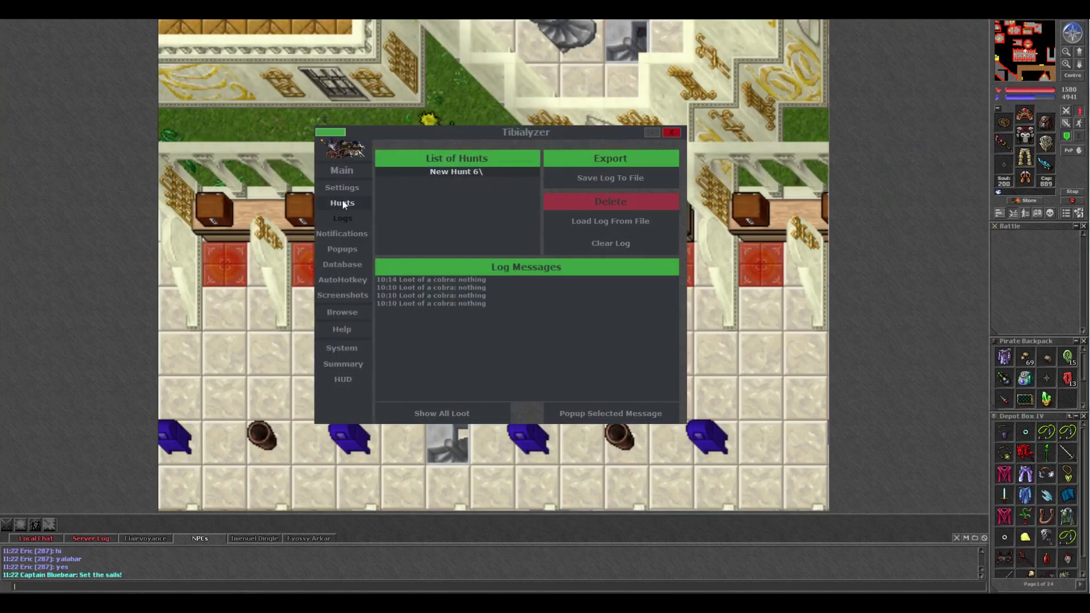
# - Review Tibialyzer's Settings, Hunts, Logs, Notifications, Popups and AutoHotkey pages
pyautogui.click(342, 187)
pyautogui.click(348, 201)
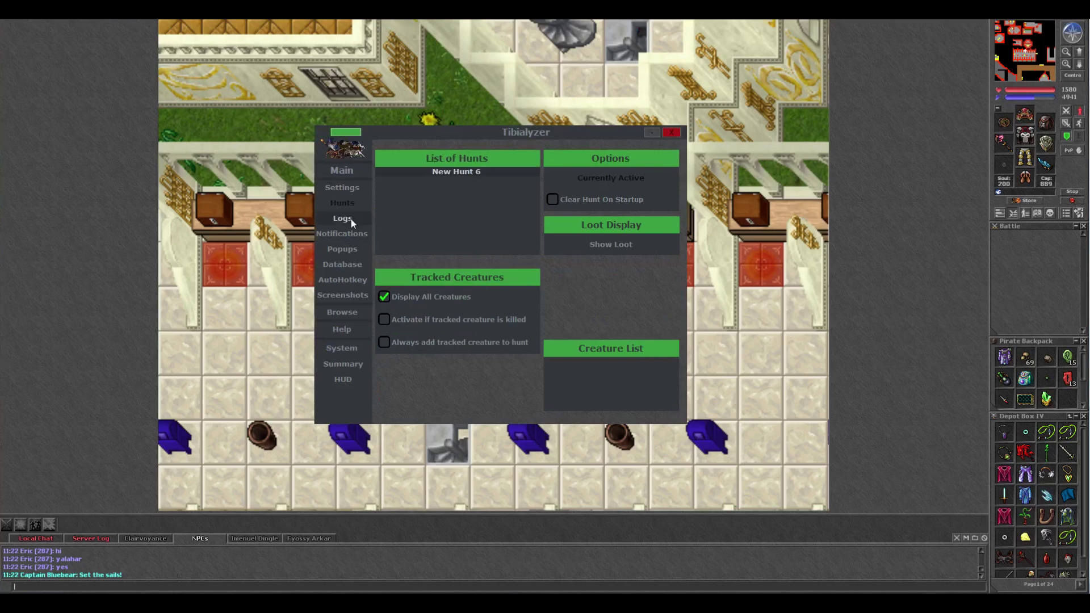
pyautogui.click(351, 219)
pyautogui.click(356, 235)
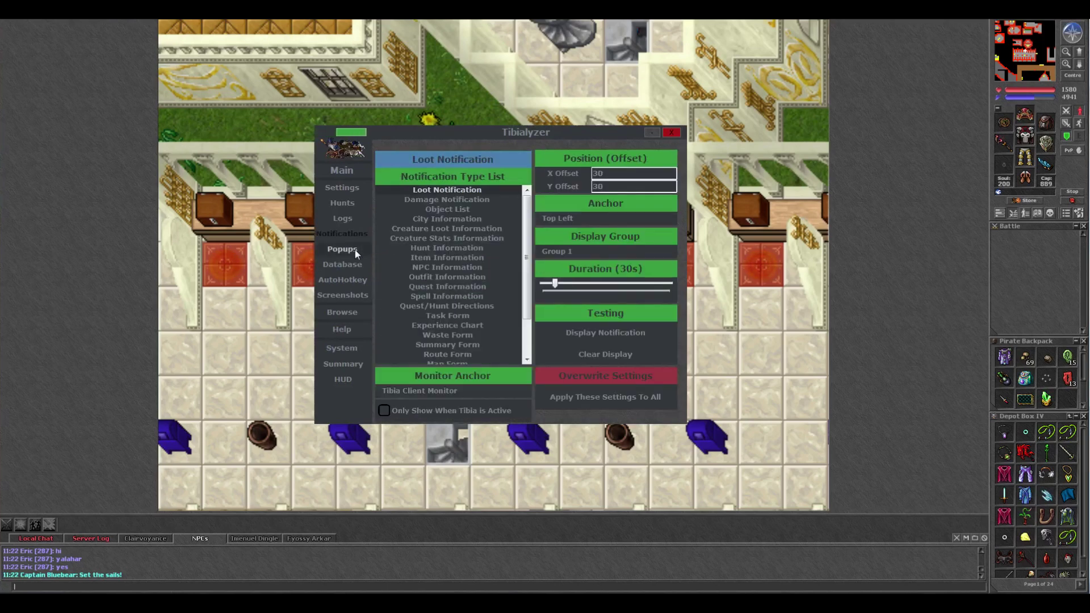
pyautogui.click(356, 250)
pyautogui.click(351, 279)
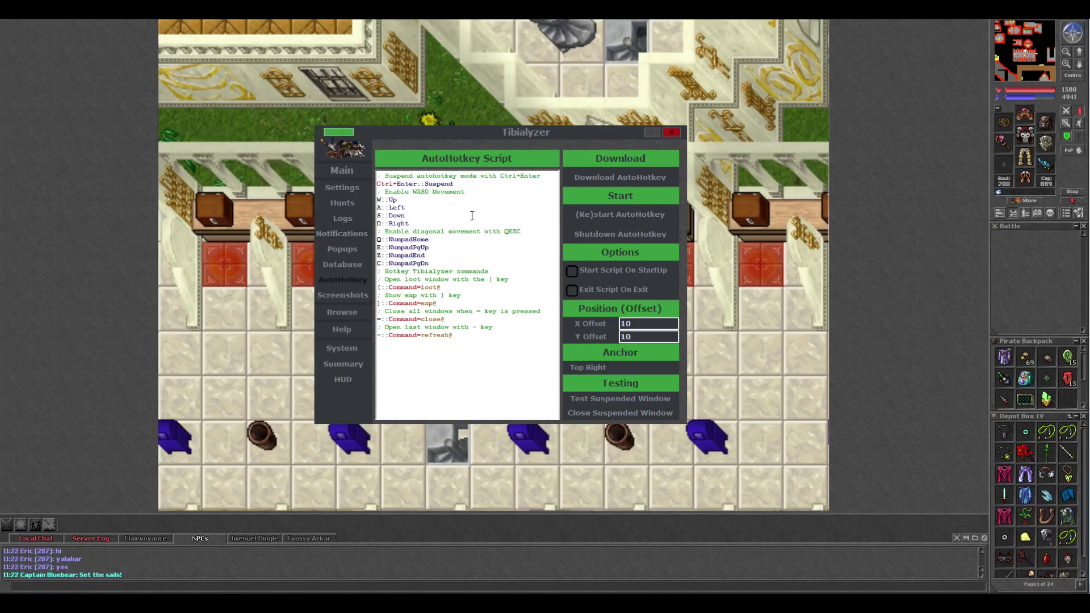
# - Inspect depot items including the lightning pendant, focus cape and ice rapier, plus the backpack's lightning robe and its buyer Rashid
pyautogui.click(928, 368)
pyautogui.keyDown('shift'); pyautogui.click(1009, 432); pyautogui.keyUp('shift')
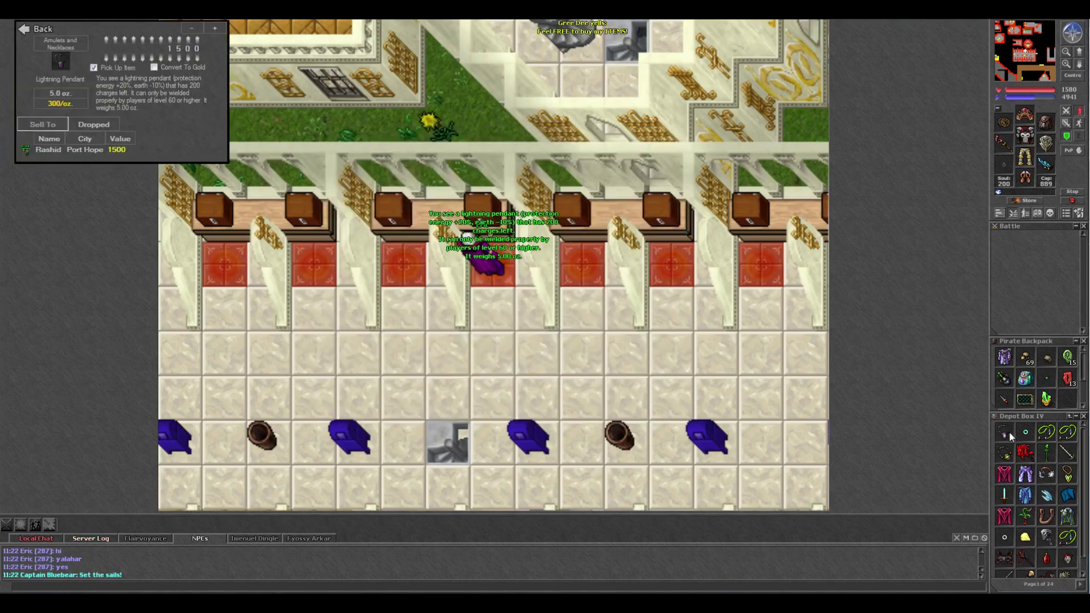
pyautogui.keyDown('shift'); pyautogui.click(1027, 452); pyautogui.keyUp('shift')
pyautogui.keyDown('shift'); pyautogui.click(1004, 473); pyautogui.keyUp('shift')
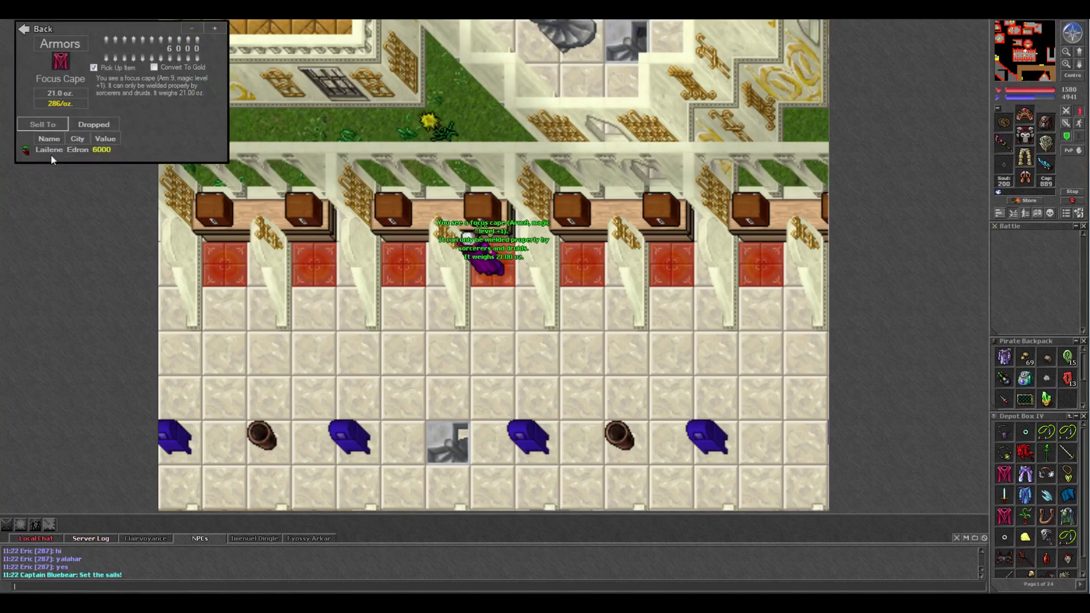
pyautogui.keyDown('shift'); pyautogui.click(1007, 495); pyautogui.keyUp('shift')
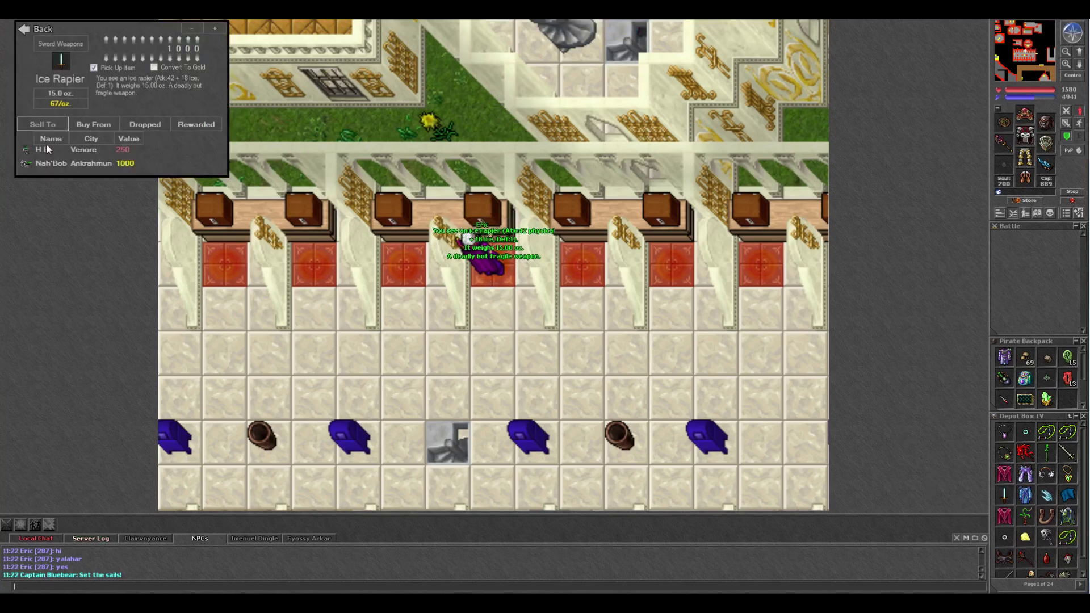
pyautogui.keyDown('shift'); pyautogui.click(1008, 356); pyautogui.keyUp('shift')
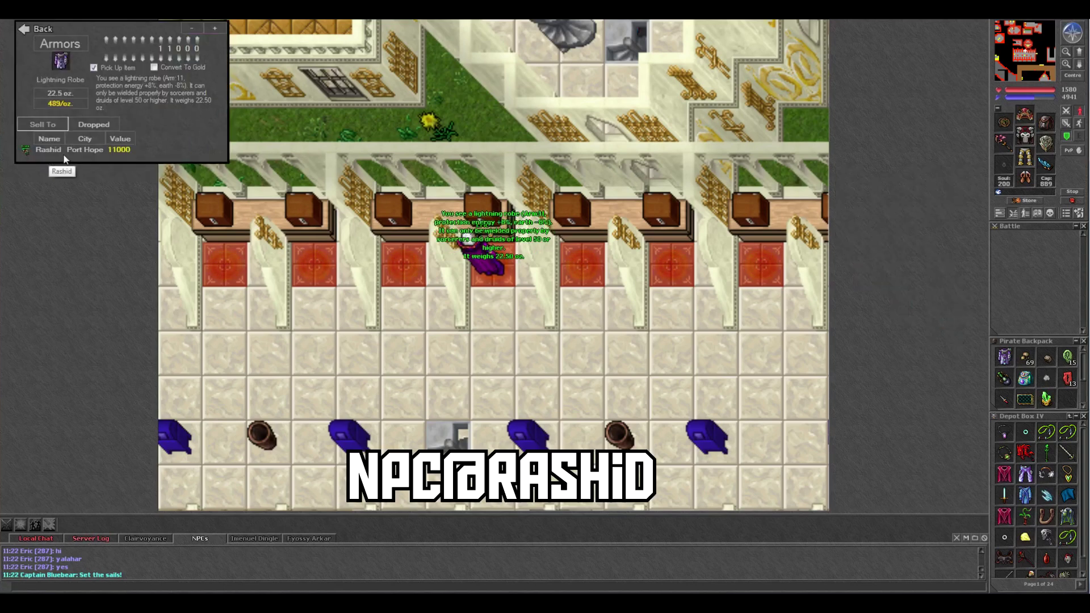
pyautogui.click(49, 149)
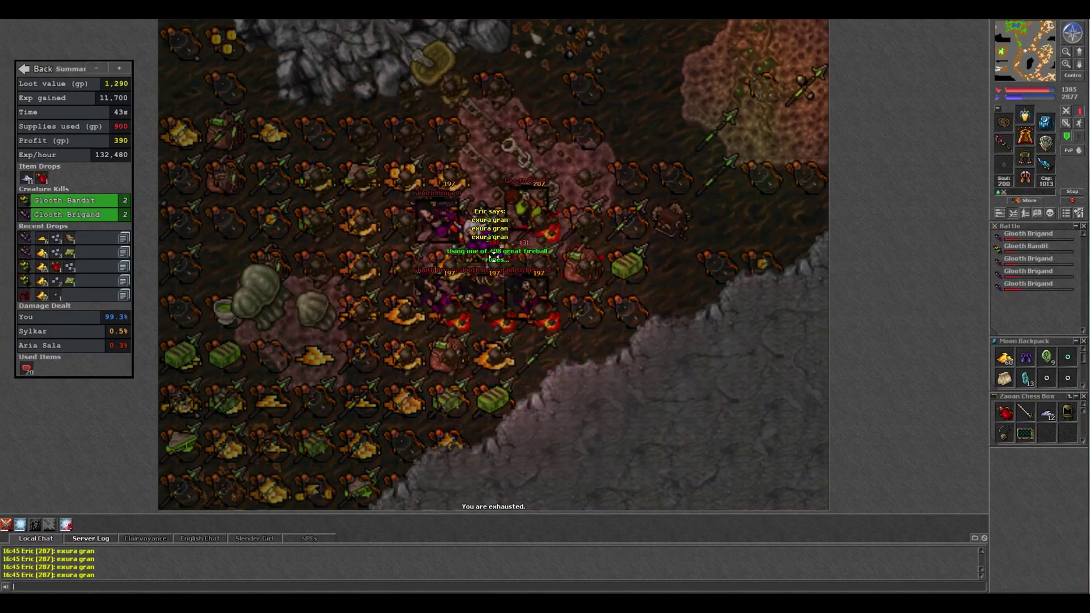
# - Attack the surrounding glooth brigands and bandits with great fireball runes while healing with exura gran
pyautogui.press('F1')
pyautogui.press('F2')
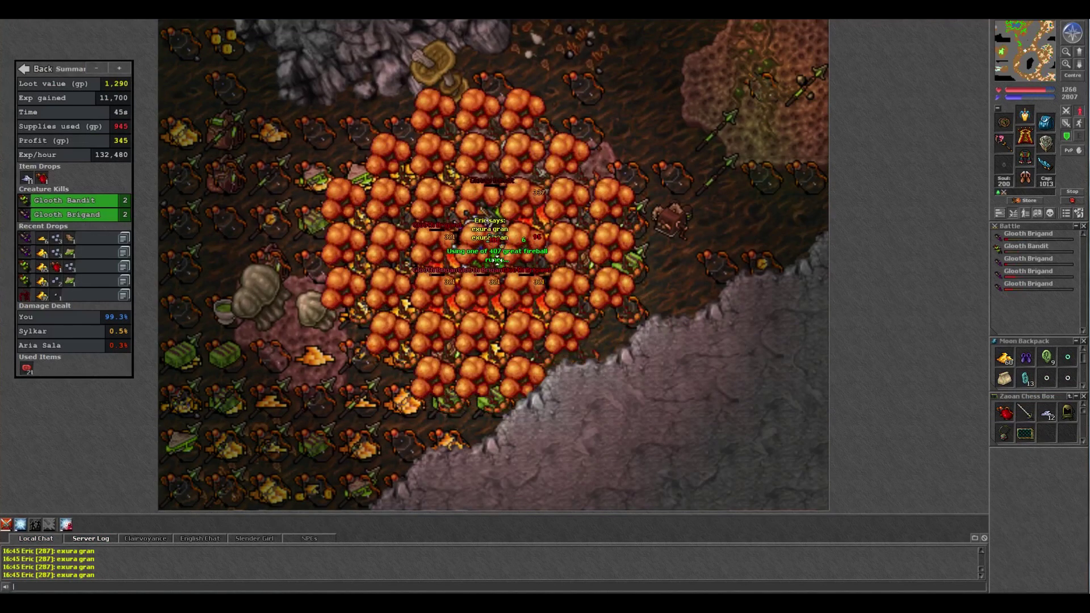
pyautogui.press('F1')
pyautogui.press('F2')
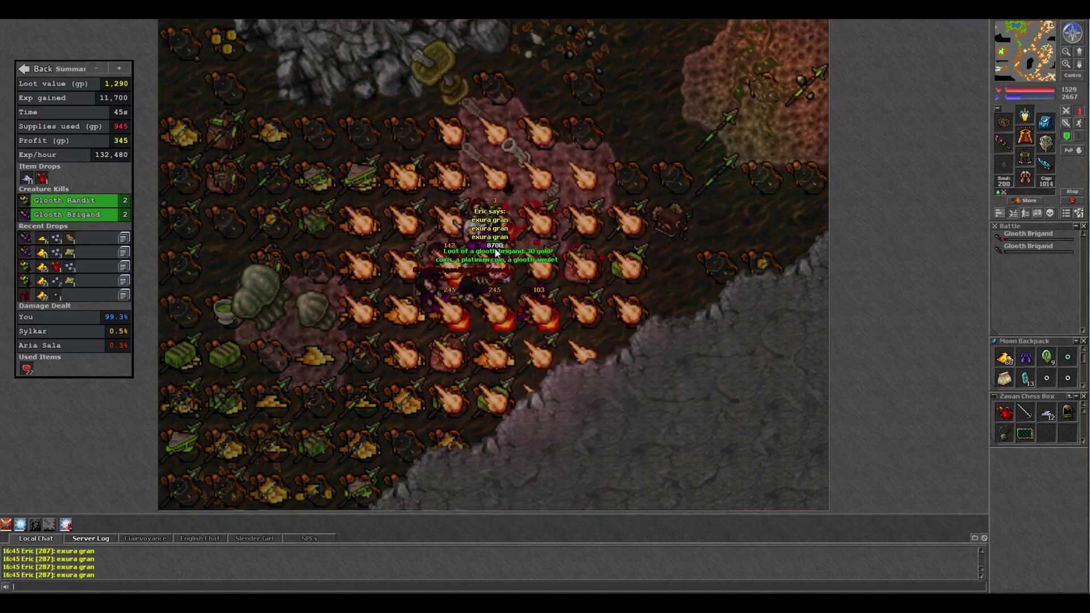
pyautogui.press('F1')
# - Open the dead glooth brigands while finishing off the remaining ones, and move the glooth amulet into the chess box container
pyautogui.rightClick(541, 323)
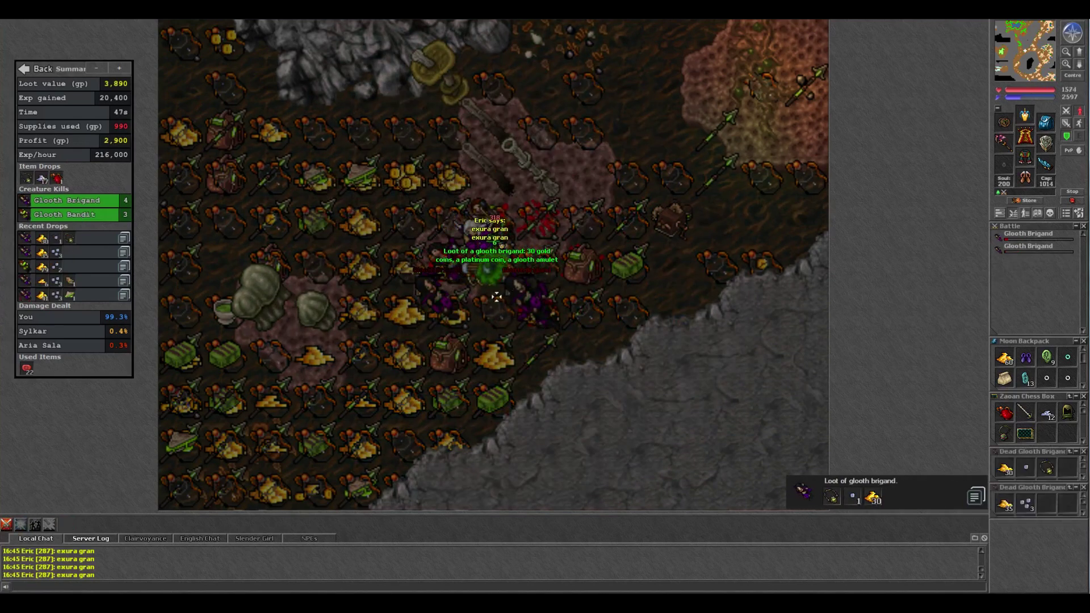
pyautogui.rightClick(454, 287)
pyautogui.press('F2')
pyautogui.press('F1')
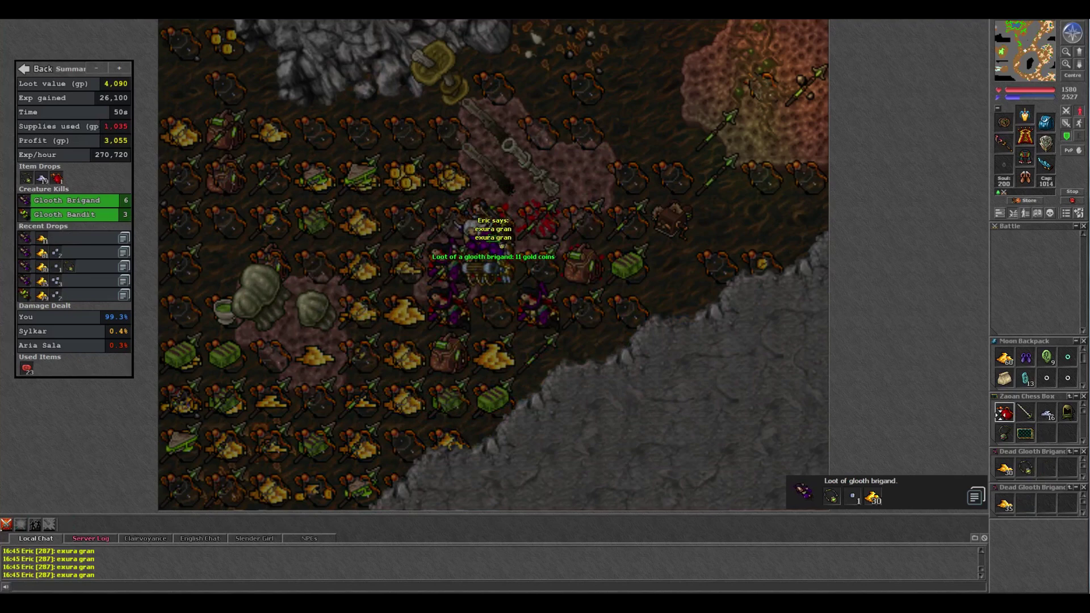
pyautogui.moveTo(1026, 467); pyautogui.dragTo(1005, 413)
# - Walk west across the hunting ground to engage more glooth creatures
pyautogui.press('Left')
pyautogui.press('Left')
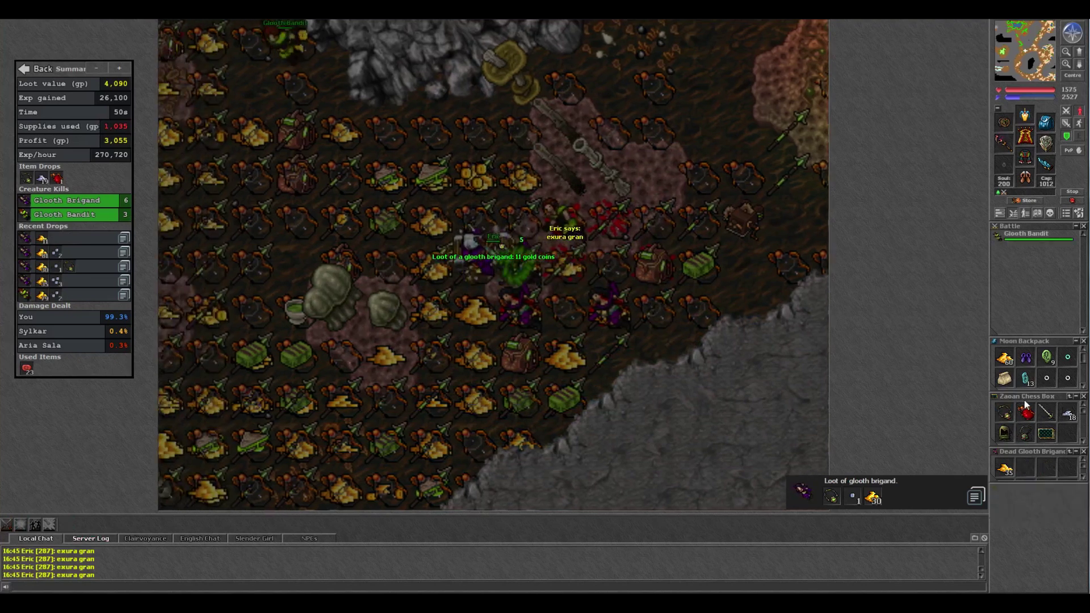
pyautogui.press('F3')
pyautogui.press('Left')
pyautogui.press('Left')
pyautogui.press('Left')
pyautogui.press('Left')
pyautogui.press('Left')
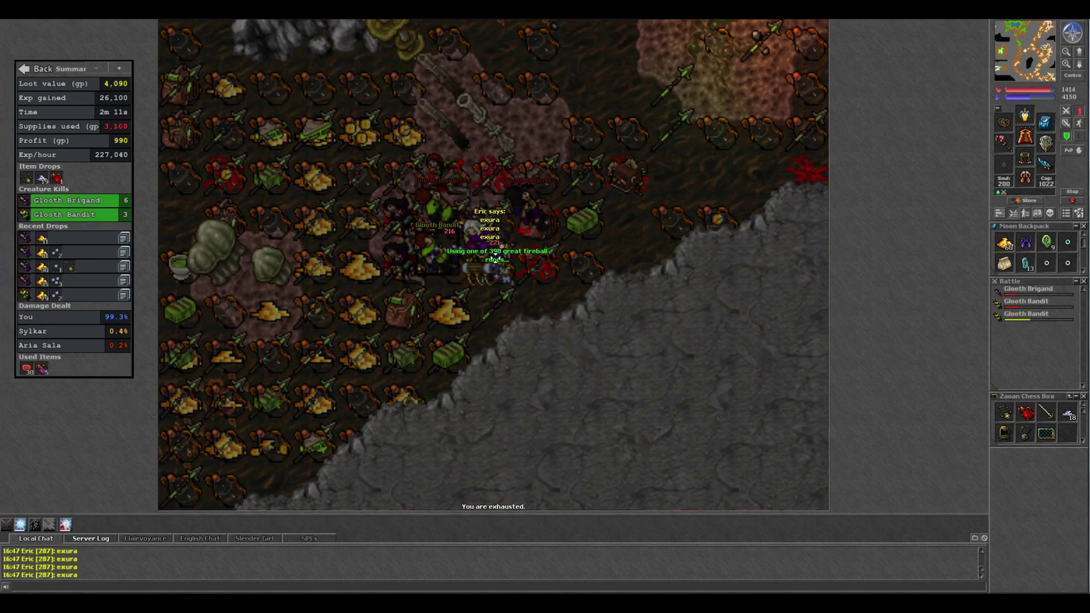
# - Use great fireball runes on the glooth brigand and bandits, and open the corpse of the dead brigand
pyautogui.press('F2')
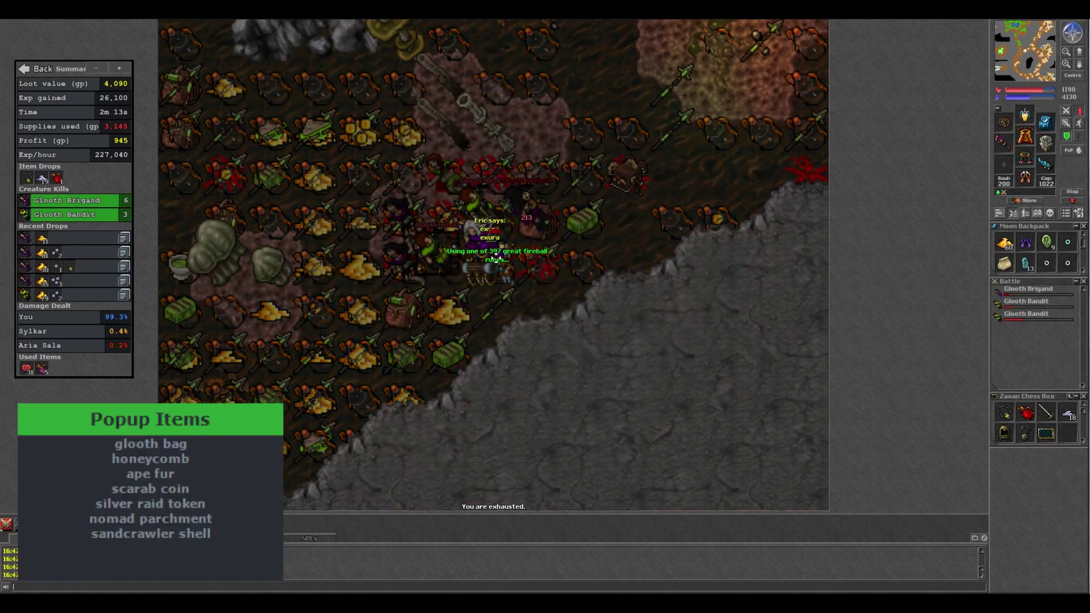
pyautogui.press('F2')
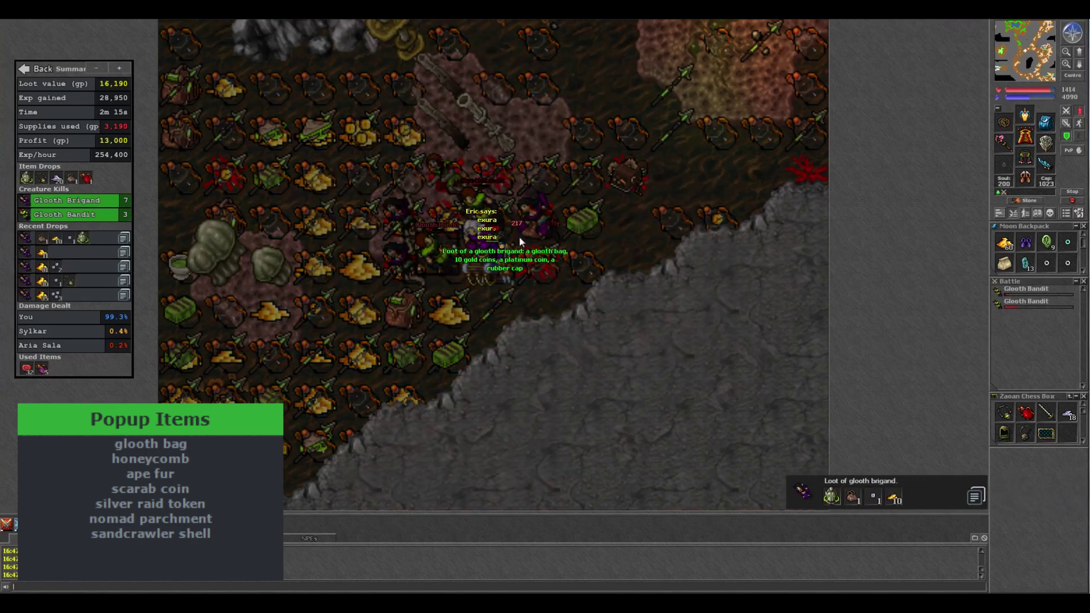
pyautogui.rightClick(520, 241)
pyautogui.press('F2')
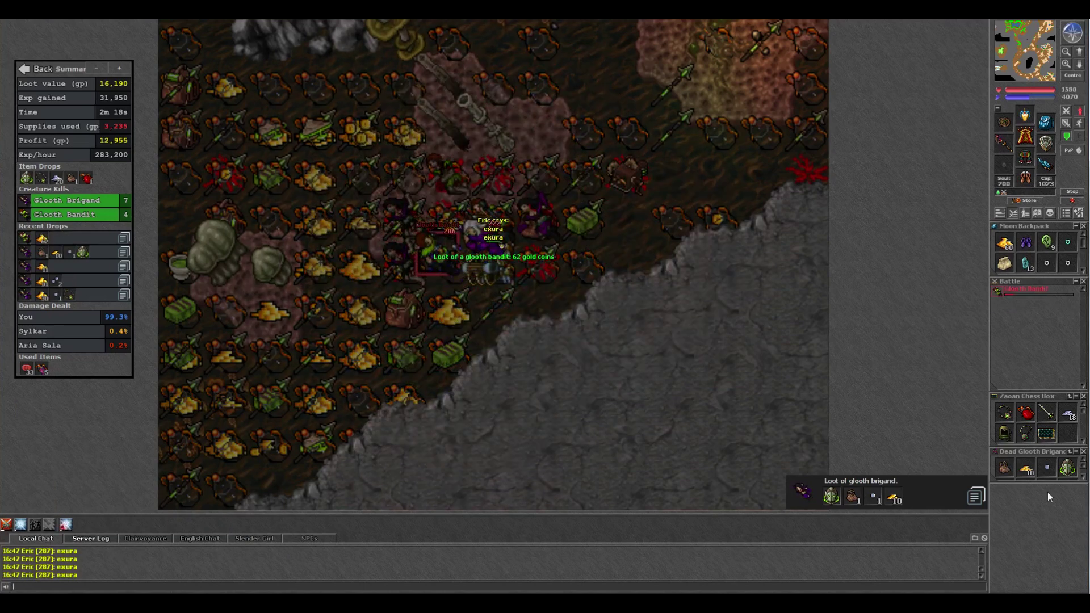
# - Loot the glooth bag, platinum coin and rubber cap from the brigand's corpse, and attack the last bandit with exori gran flam
pyautogui.keyDown('shift'); pyautogui.rightClick(1067, 467); pyautogui.keyUp('shift')
pyautogui.press('F3')
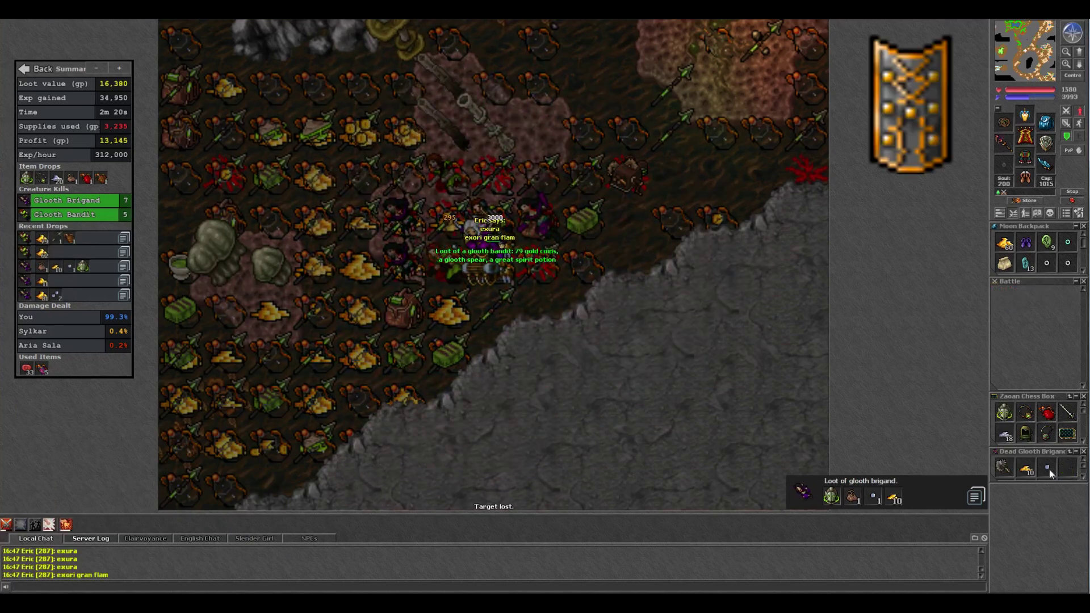
pyautogui.keyDown('shift'); pyautogui.rightClick(1047, 467); pyautogui.keyUp('shift')
pyautogui.keyDown('shift'); pyautogui.rightClick(1002, 466); pyautogui.keyUp('shift')
pyautogui.press('Left')
pyautogui.press('Left')
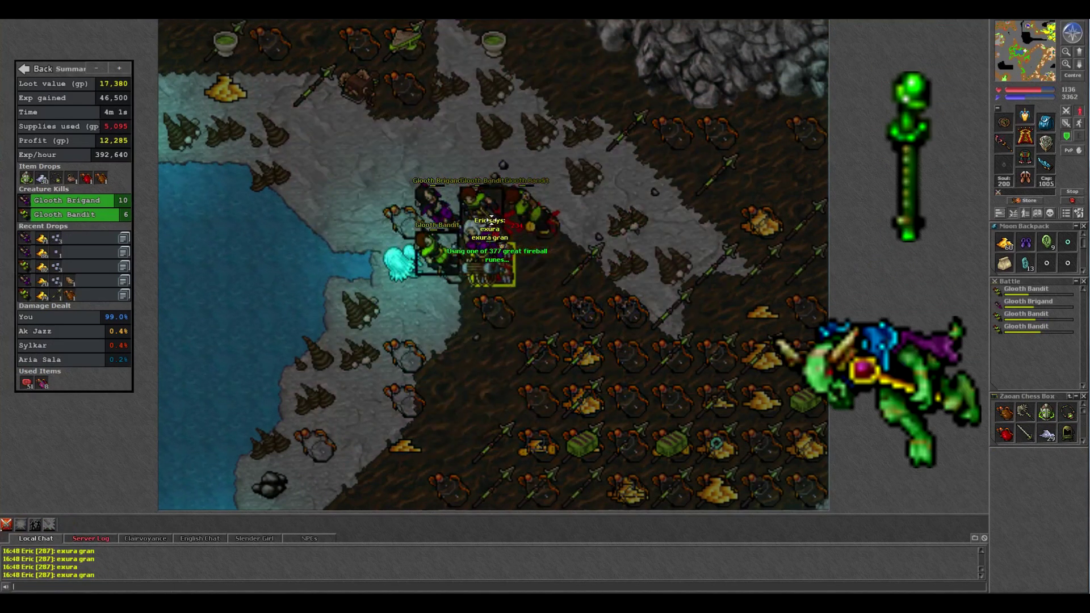
# - Fight the glooth brigands and bandits beside the water with great fireball runes and exura gran, and open a dead glooth bandit's corpse
pyautogui.press('F2')
pyautogui.press('F1')
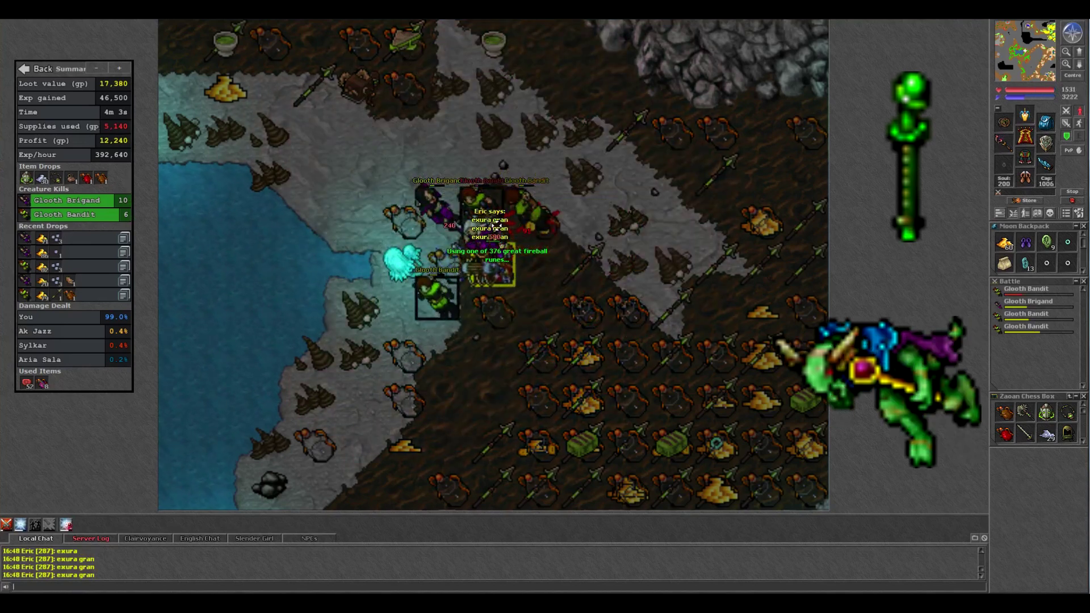
pyautogui.press('F2')
pyautogui.press('F1')
pyautogui.press('F2')
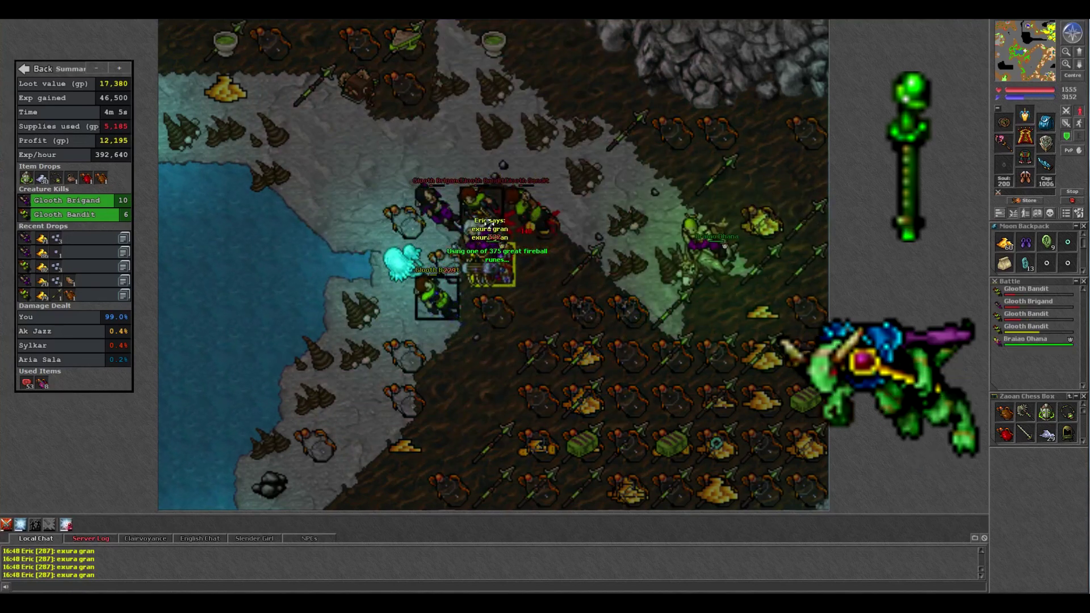
pyautogui.click(425, 221)
pyautogui.press('F1')
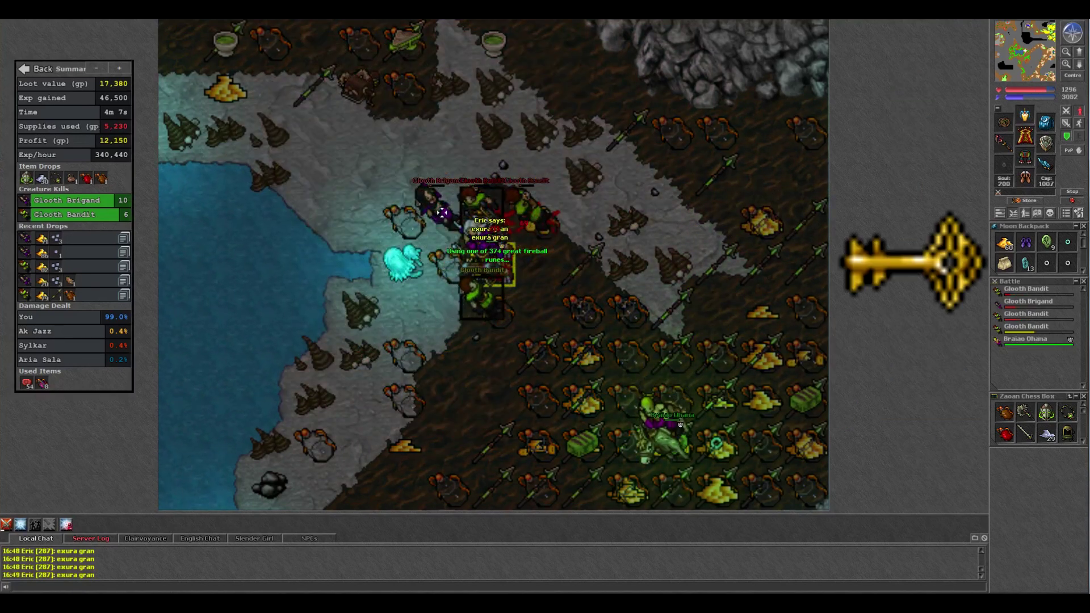
pyautogui.click(468, 205)
pyautogui.press('F1')
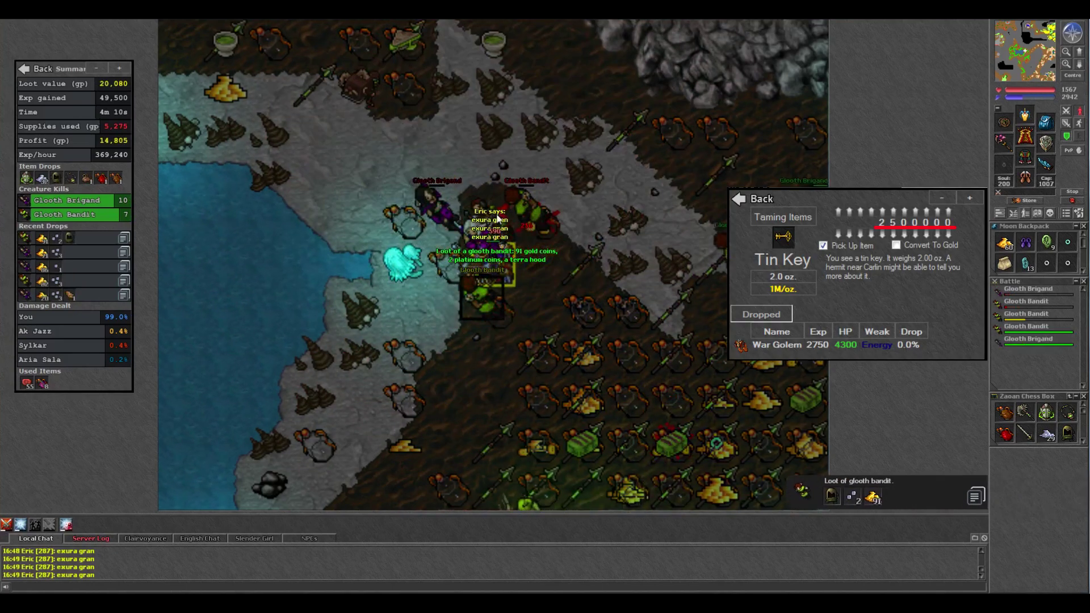
pyautogui.press('F1')
pyautogui.click(511, 210)
pyautogui.press('F1')
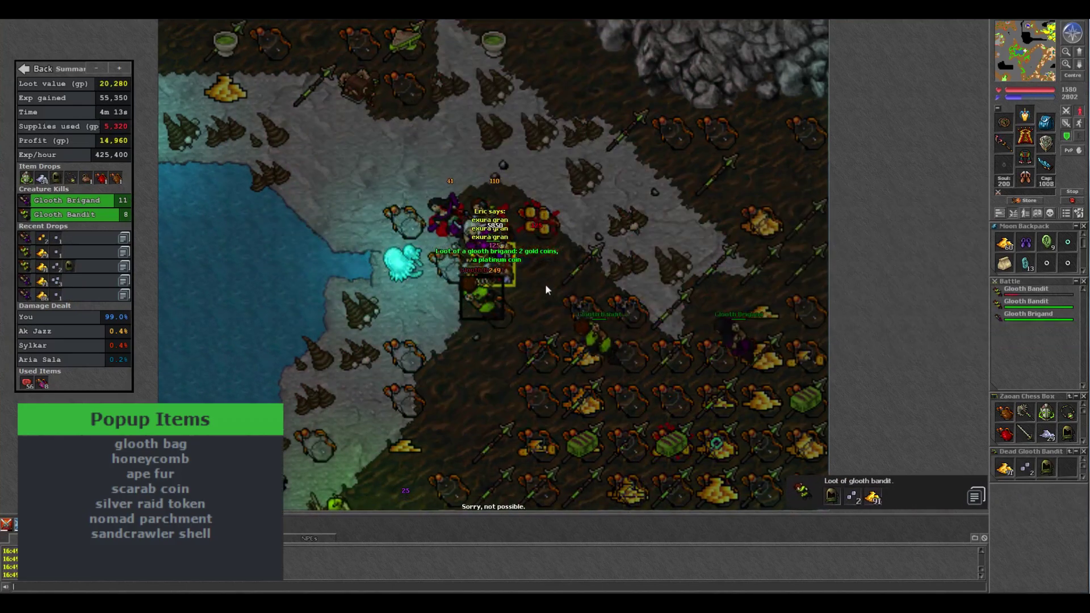
pyautogui.press('Left')
pyautogui.click(562, 293)
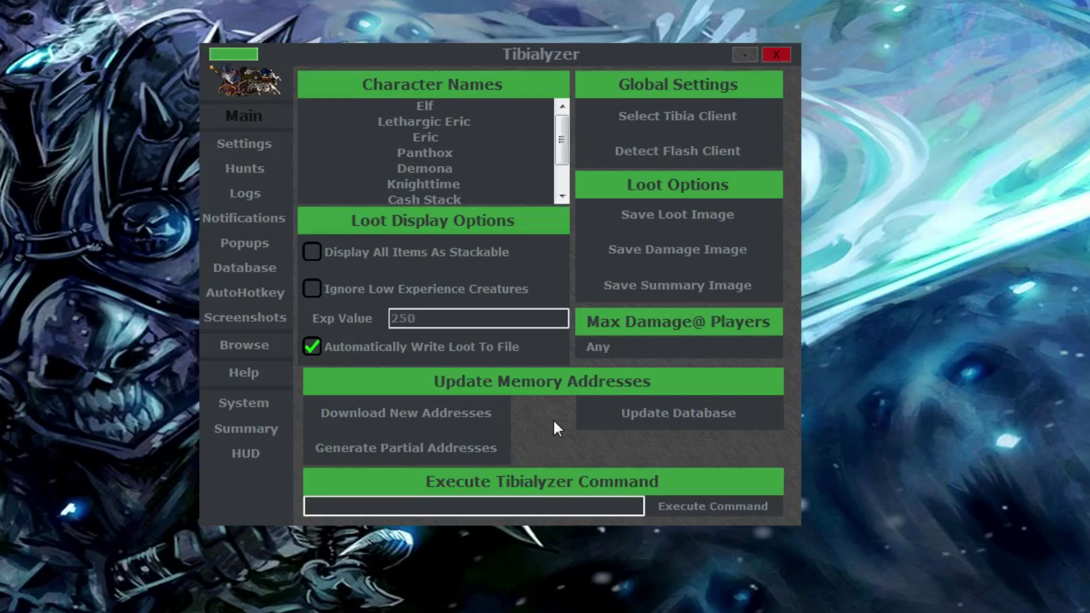
# - Open Tibialyzer's System settings and start importing settings from a previous Tibialyzer installation
pyautogui.click(280, 400)
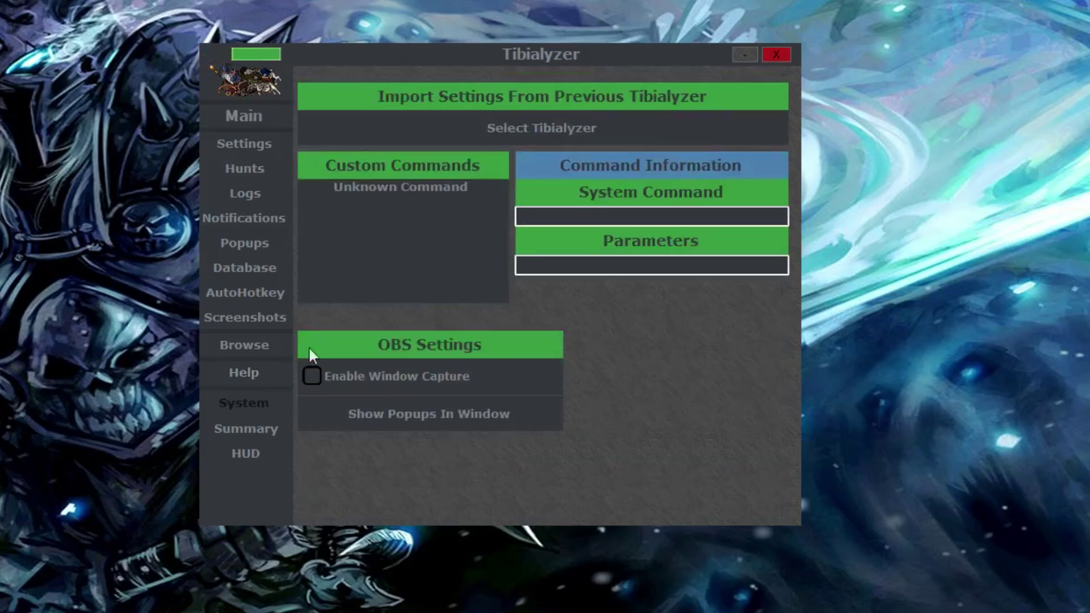
pyautogui.click(536, 134)
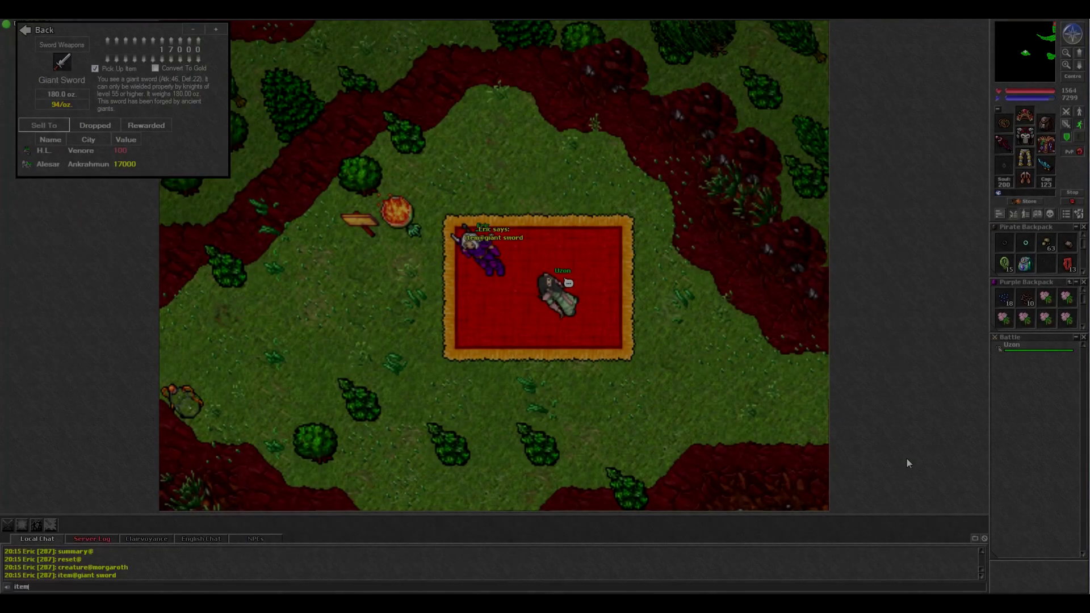
# - Look up the molten plate through the game chat with the command item@molten plate
pyautogui.write('plate')
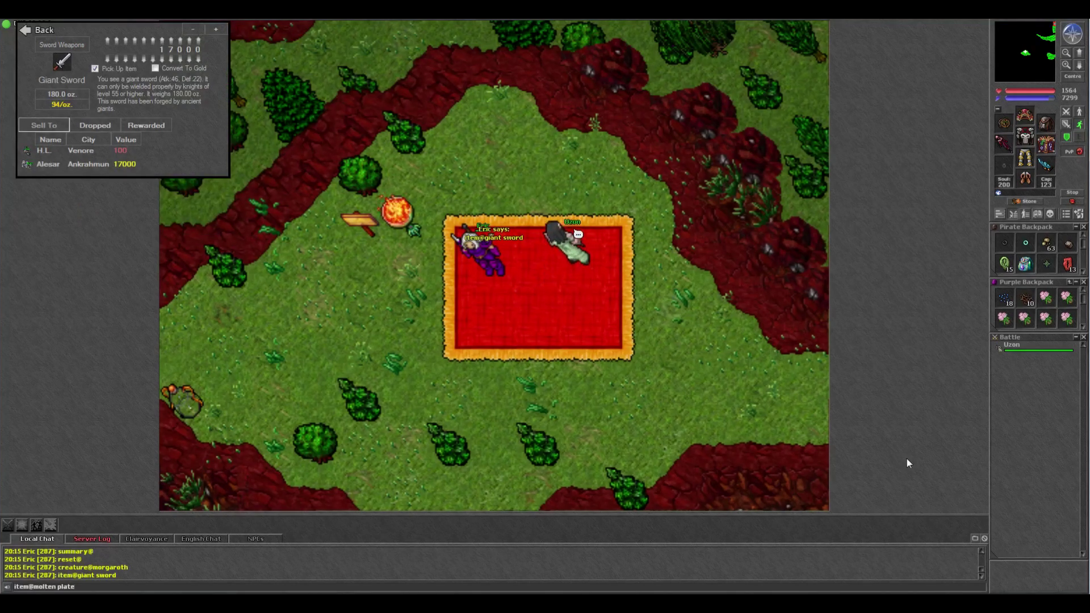
pyautogui.press('Return')
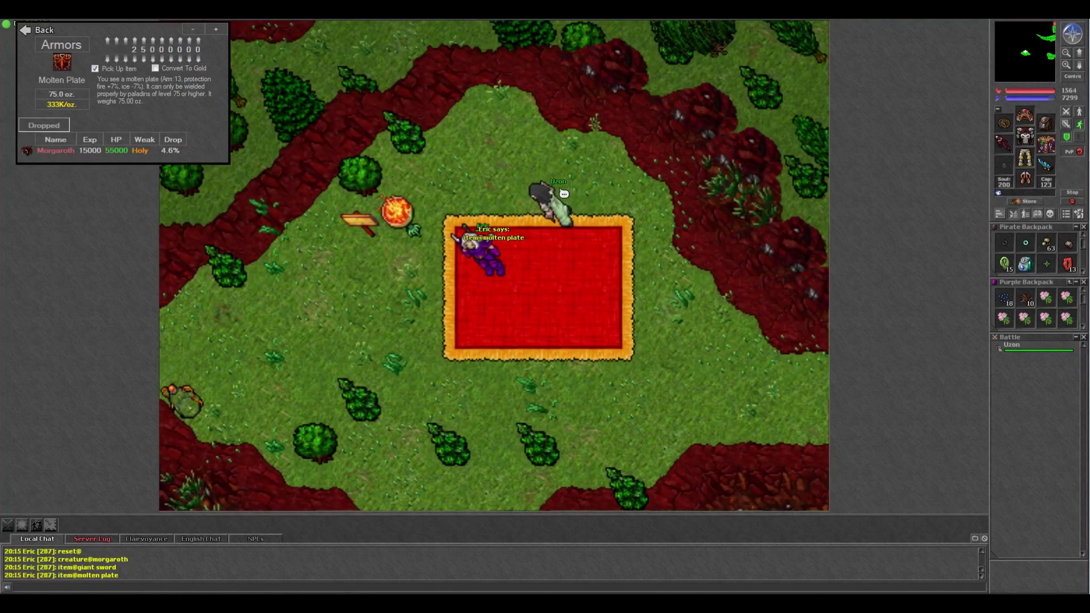
# - Switch to Tibialyzer and look through its AutoHotkey, Database, Screenshots, Browse, Help, System, Summary and Logs pages
pyautogui.hotkey('alt', 'Tab')
pyautogui.click(340, 281)
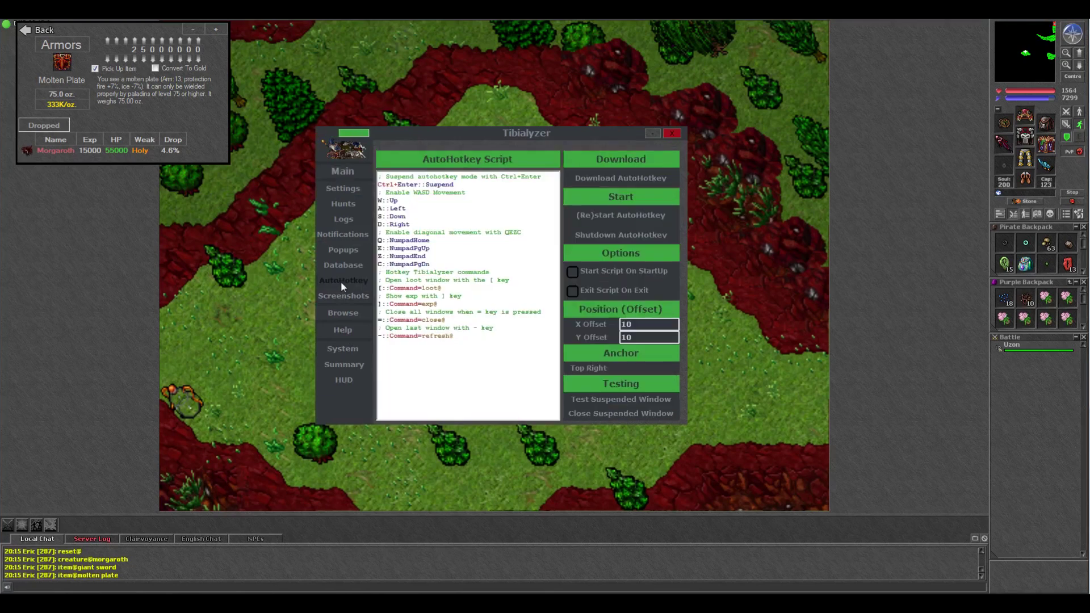
pyautogui.click(359, 264)
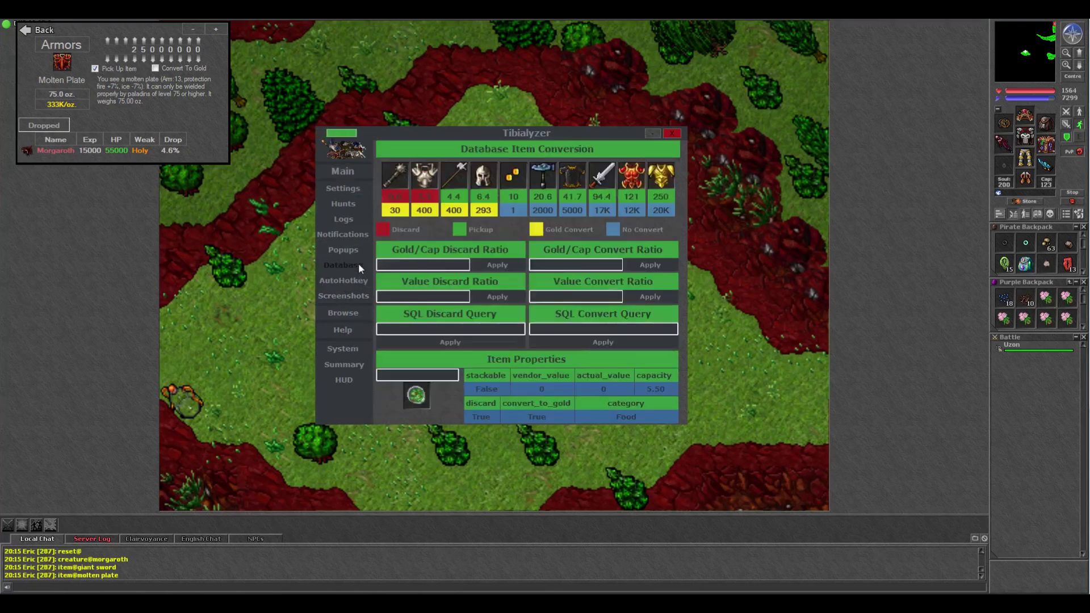
pyautogui.click(355, 296)
pyautogui.click(352, 313)
pyautogui.click(353, 328)
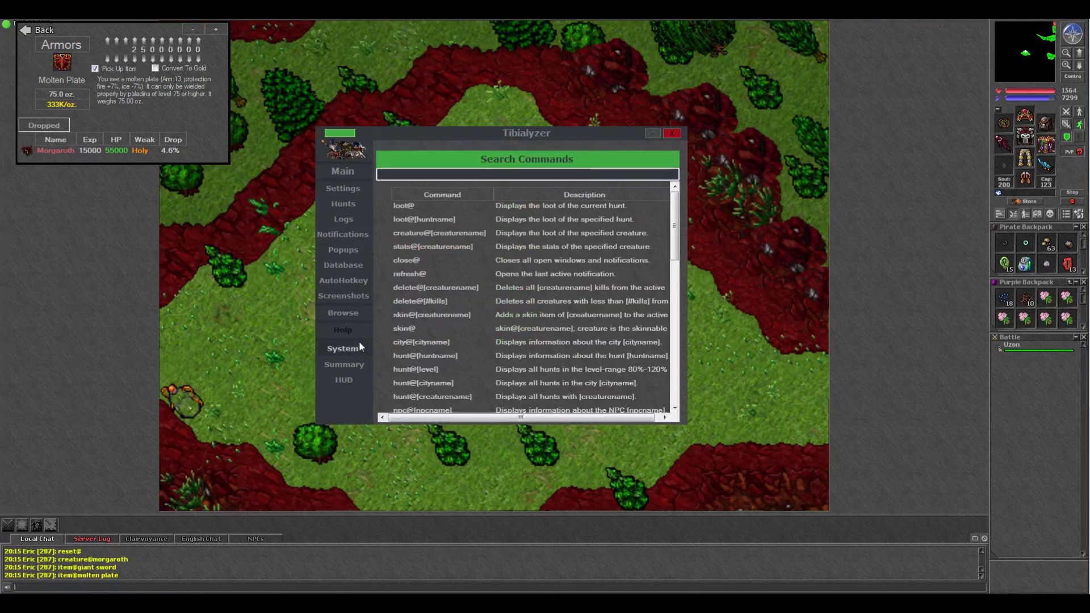
pyautogui.click(346, 349)
pyautogui.click(347, 364)
pyautogui.click(342, 219)
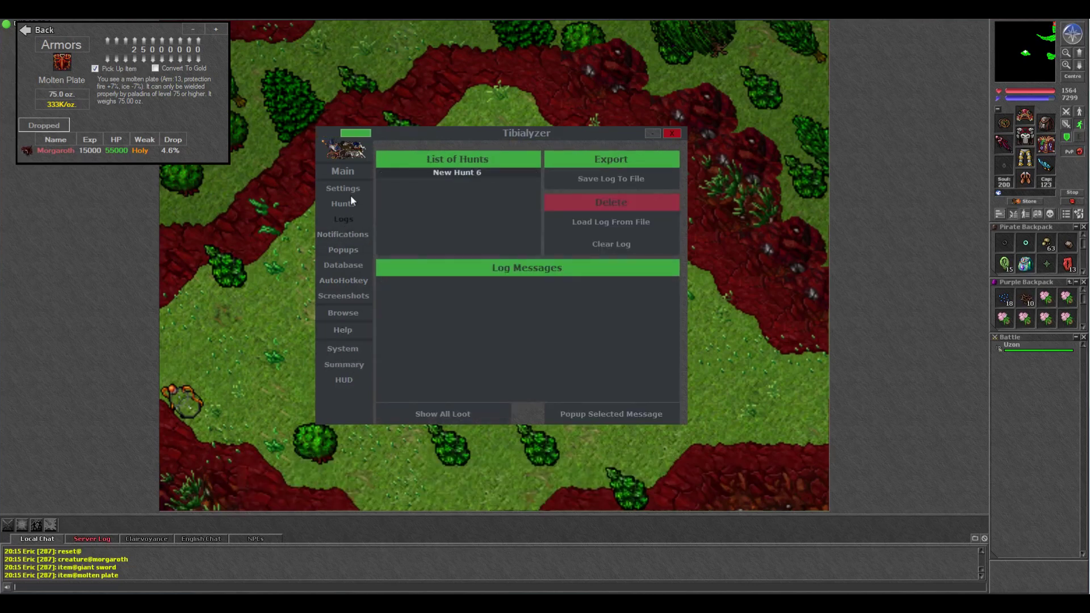
# - Open the notification settings and display test notifications for the Loot Notification and Damage Notification types
pyautogui.click(346, 234)
pyautogui.click(448, 191)
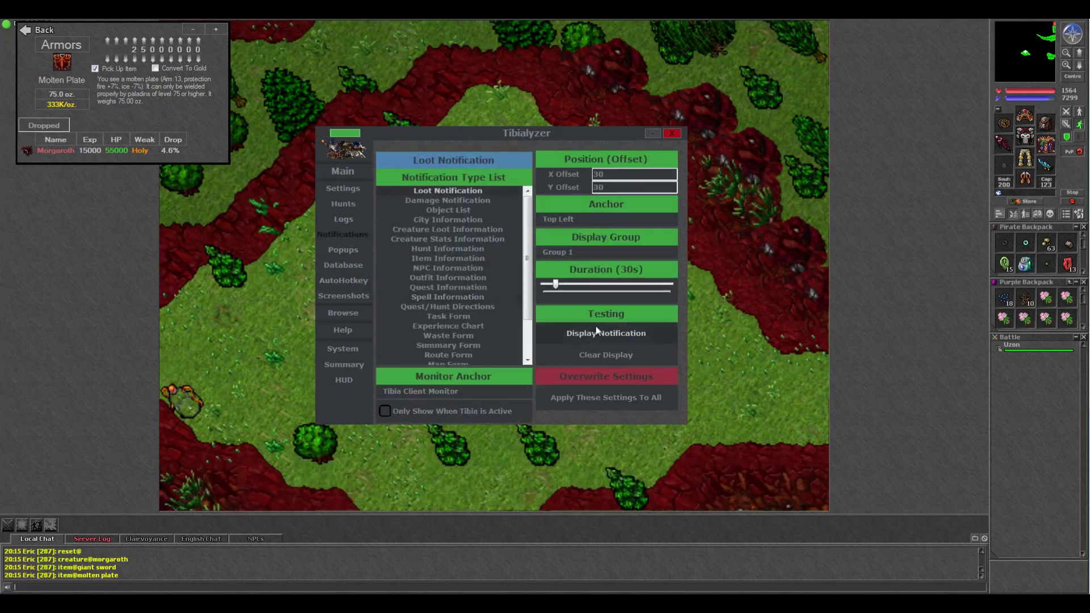
pyautogui.click(596, 328)
pyautogui.click(437, 202)
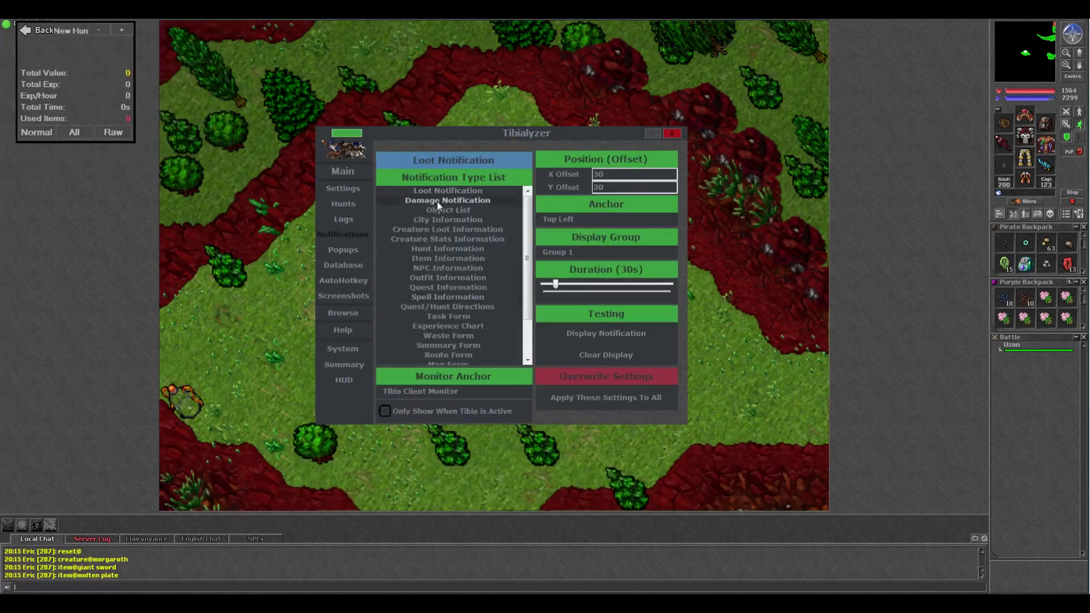
pyautogui.click(583, 329)
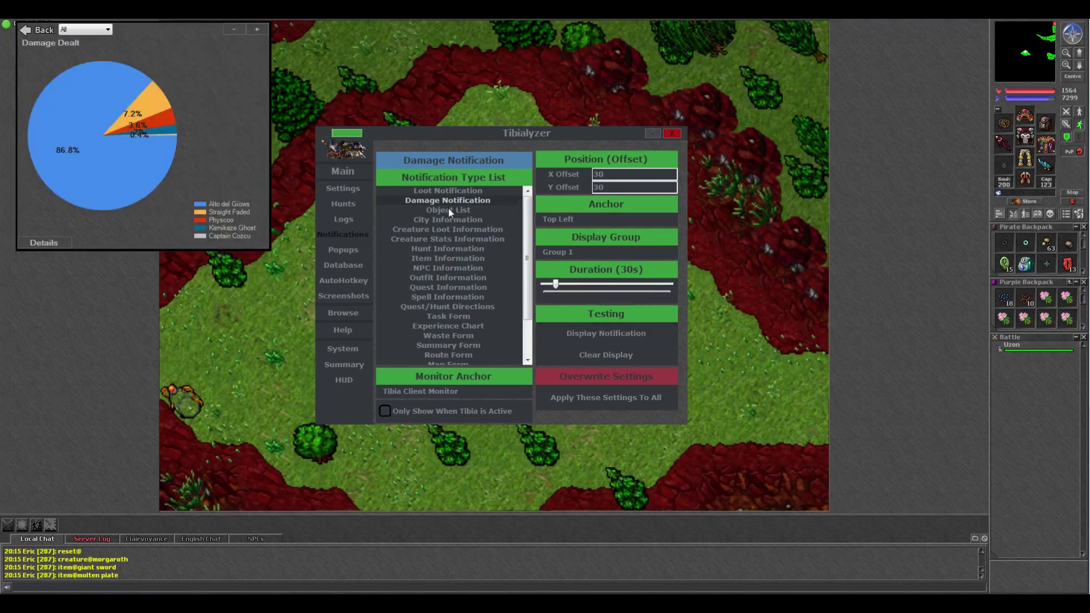
# - Display the test notification for the Object List type, and dismiss the creature list
pyautogui.click(448, 208)
pyautogui.click(580, 337)
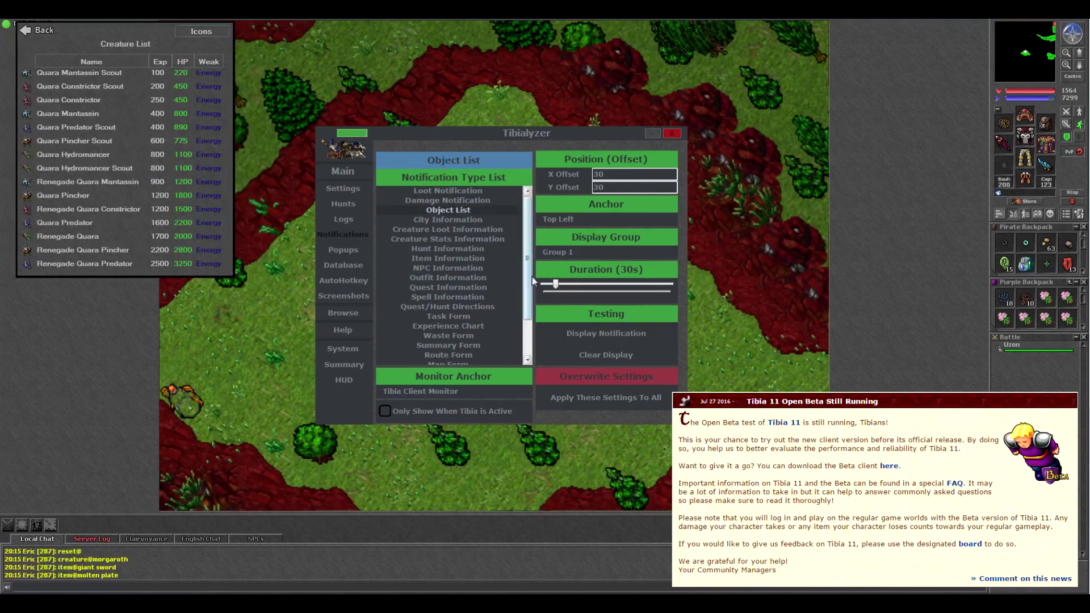
pyautogui.click(63, 128)
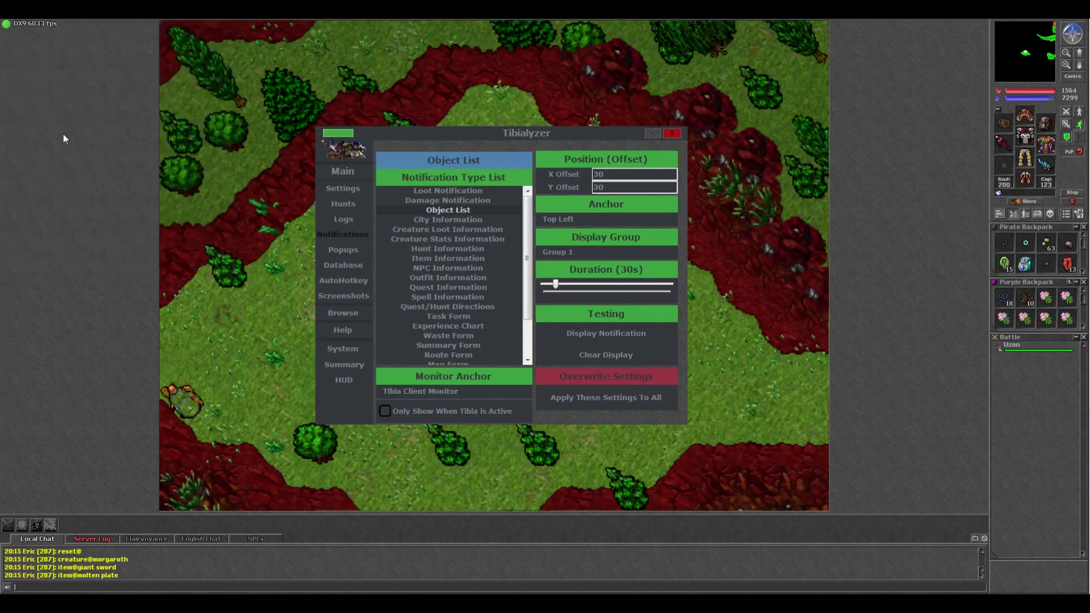
# - Display the City Information test notification, and open the Beggar Outfits Quest from Venore's quest list
pyautogui.click(603, 339)
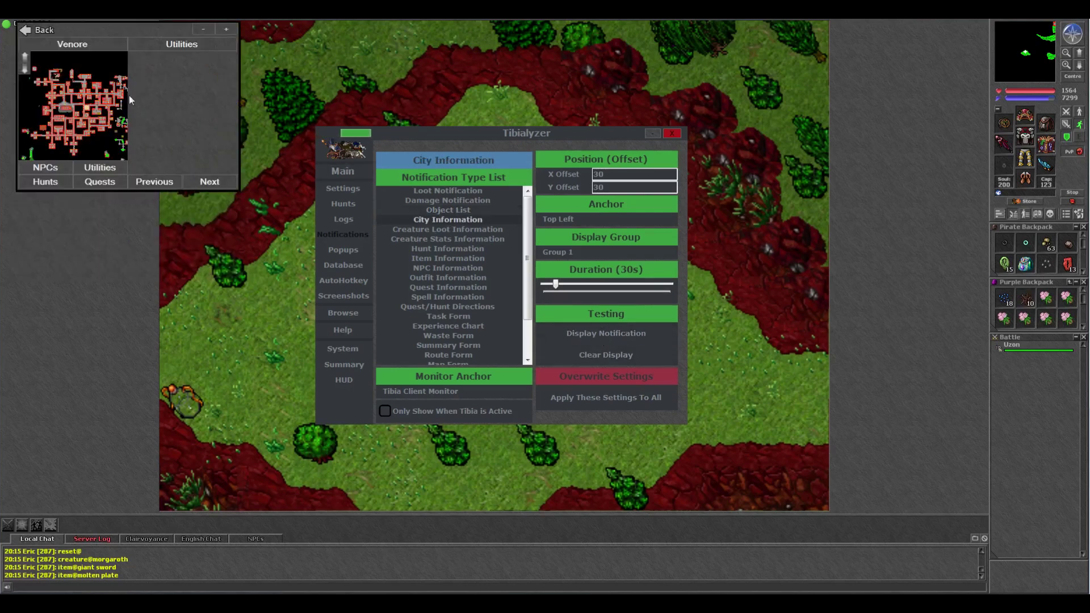
pyautogui.click(100, 182)
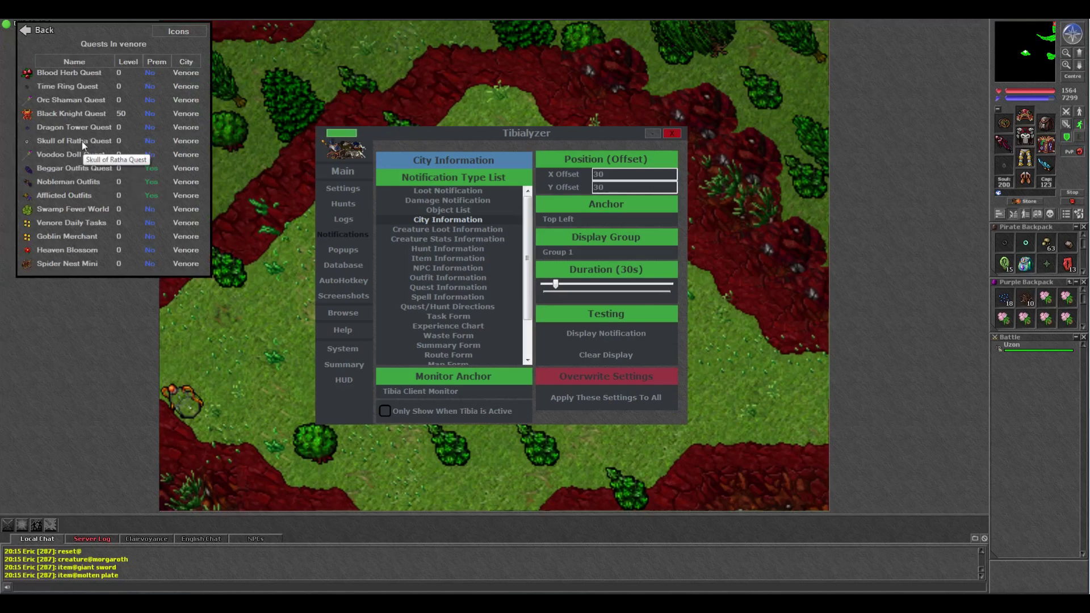
pyautogui.click(97, 167)
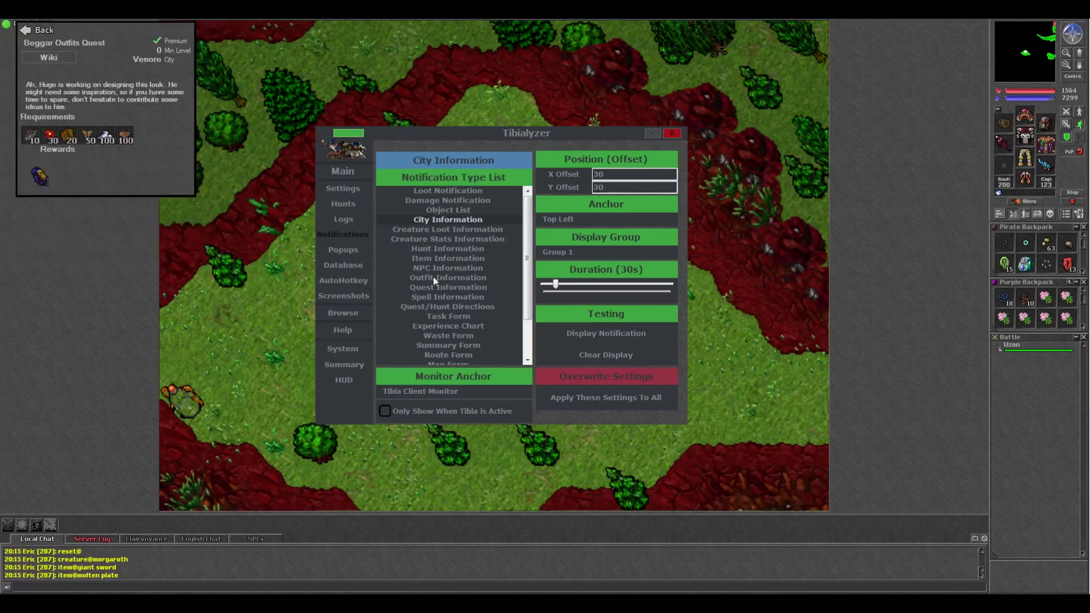
# - Display test notifications for the Creature Loot Information, Creature Stats Information and Hunt Information types
pyautogui.click(613, 329)
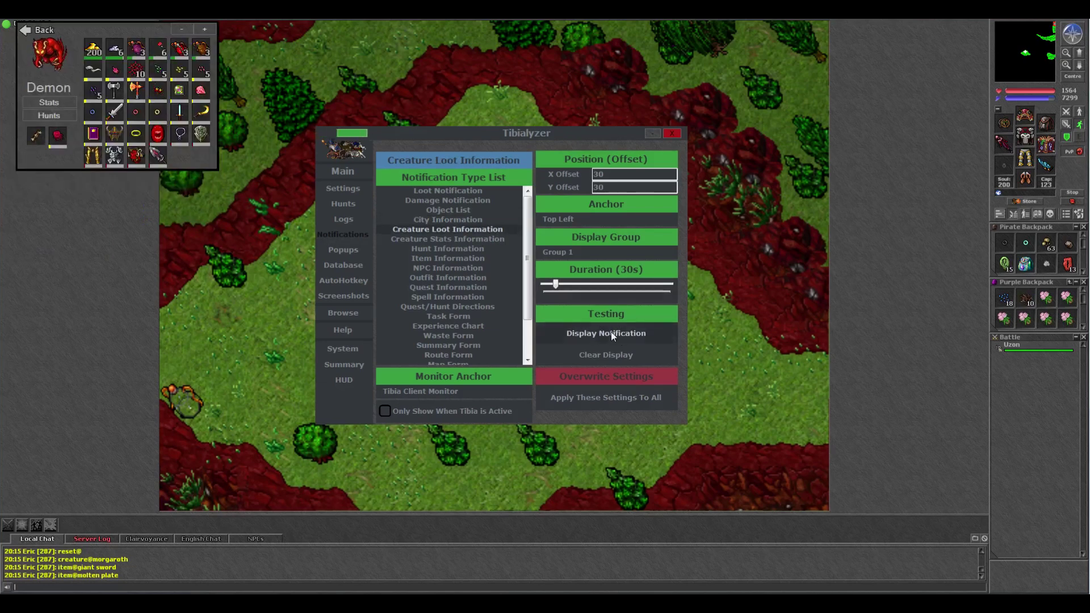
pyautogui.click(467, 239)
pyautogui.click(598, 333)
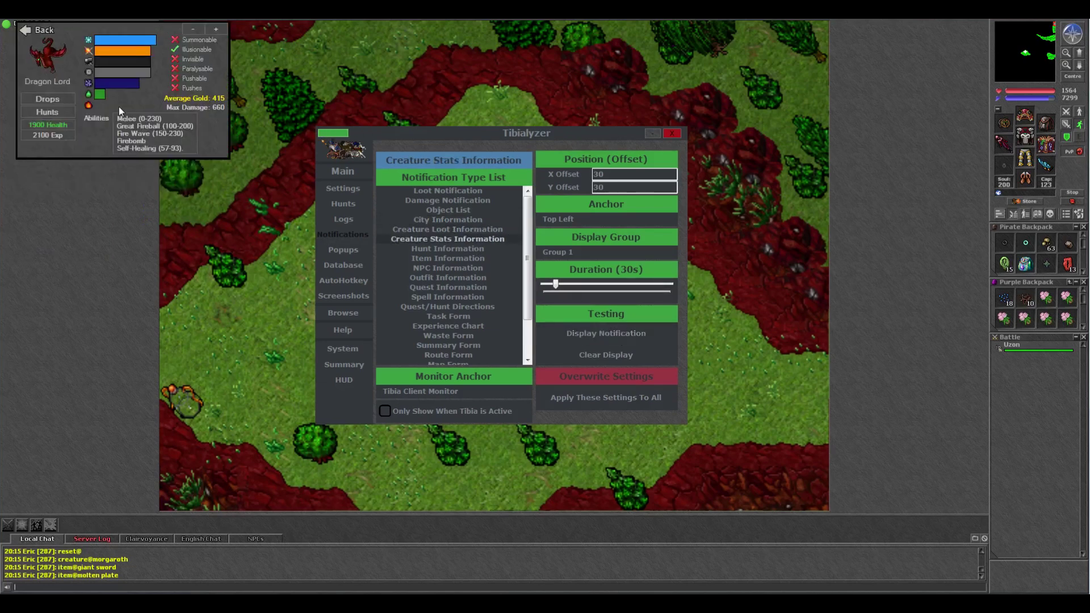
pyautogui.press('Down')
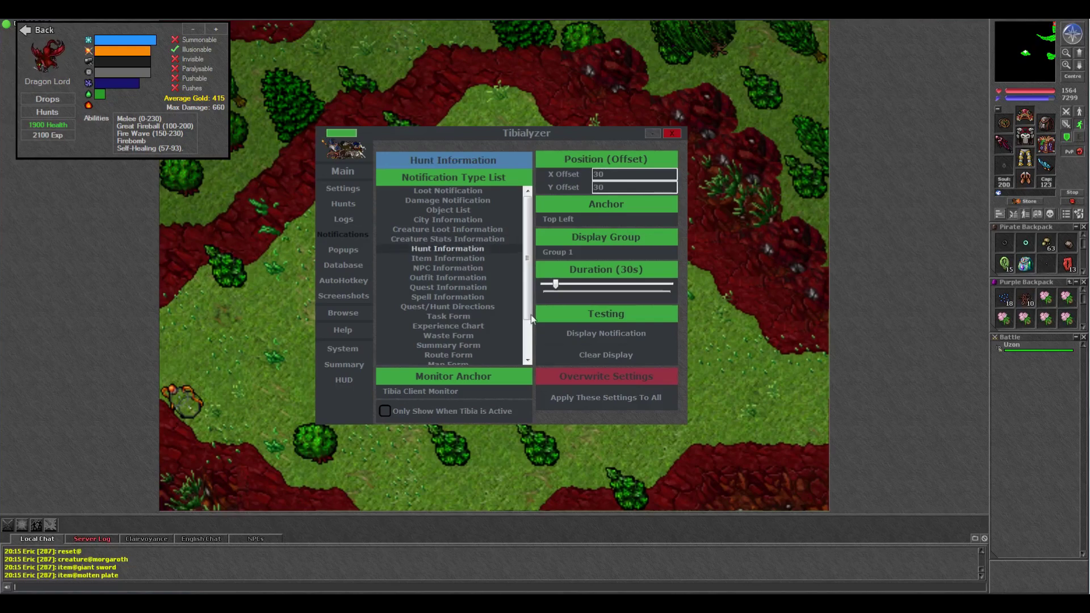
pyautogui.click(588, 335)
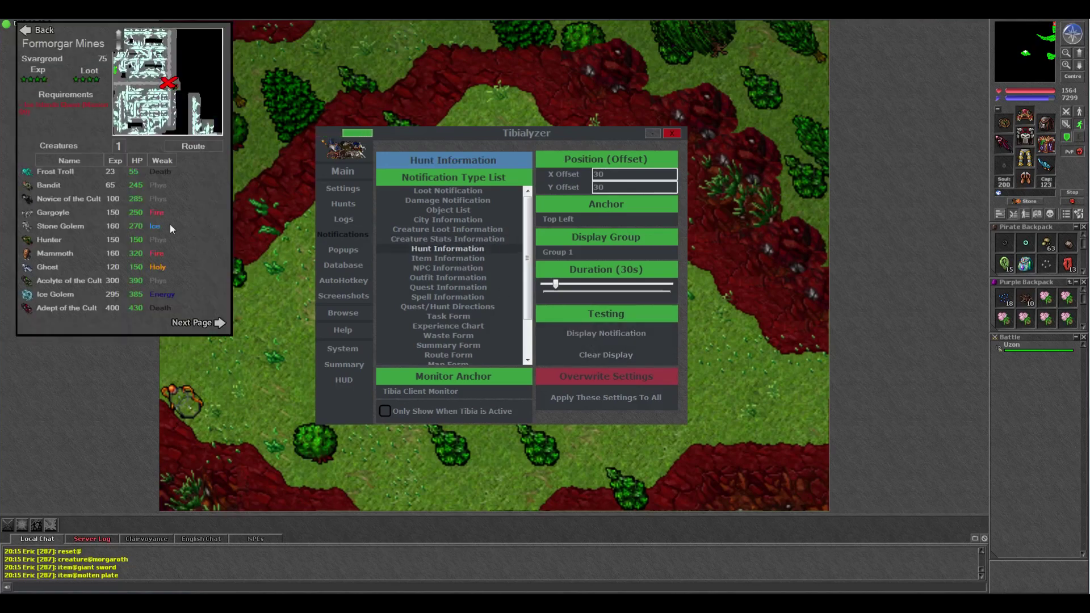